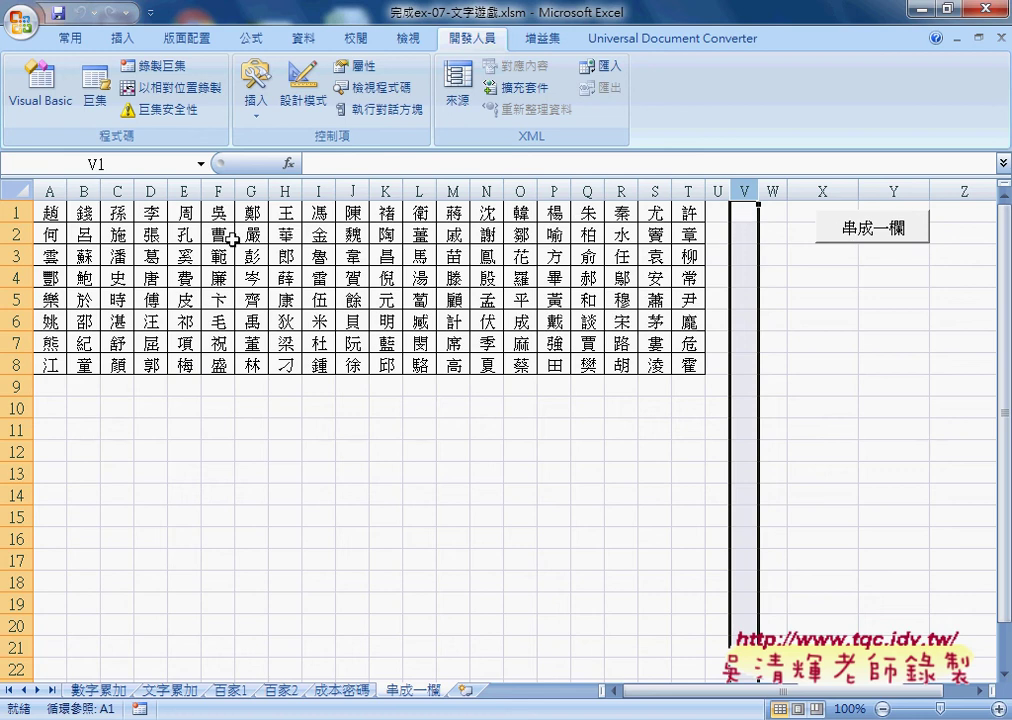
Step: Select the surname grid from A1 and check cell A1's MID formula
{"action": "mouse_move", "coordinate": [48, 212]}
{"action": "left_mouse_down"}
{"action": "mouse_move", "coordinate": [607, 370]}
{"action": "mouse_move", "coordinate": [688, 364]}
{"action": "left_mouse_up"}
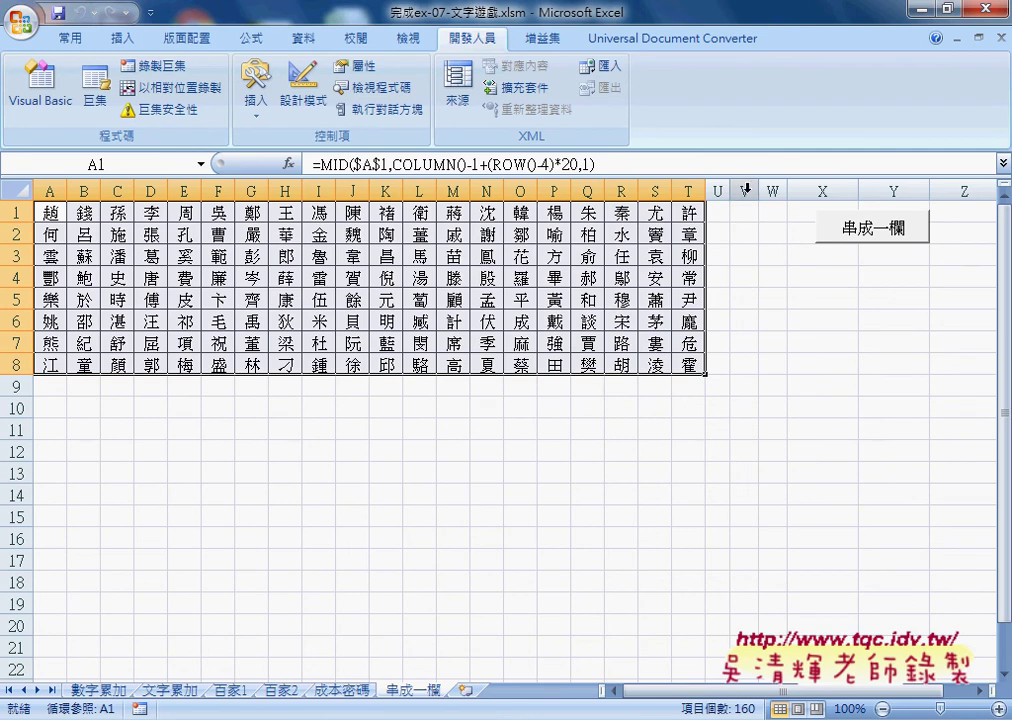
{"action": "left_click", "coordinate": [745, 189]}
{"action": "left_click", "coordinate": [745, 213]}
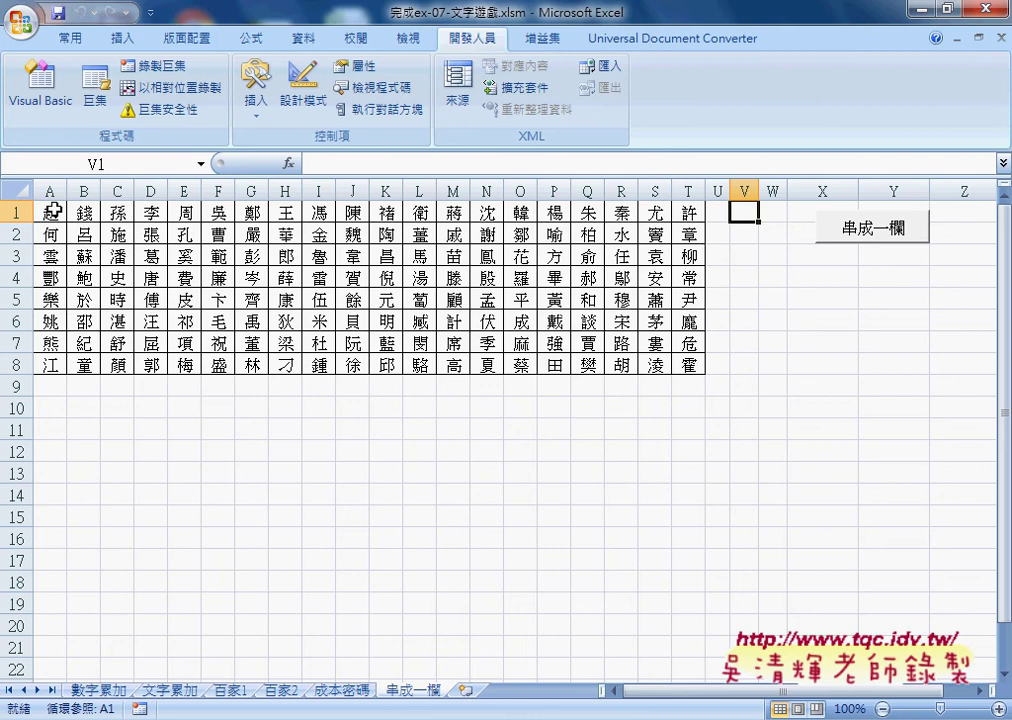
{"action": "mouse_move", "coordinate": [48, 212]}
{"action": "left_mouse_down"}
{"action": "mouse_move", "coordinate": [476, 380]}
{"action": "mouse_move", "coordinate": [690, 370]}
{"action": "left_mouse_up"}
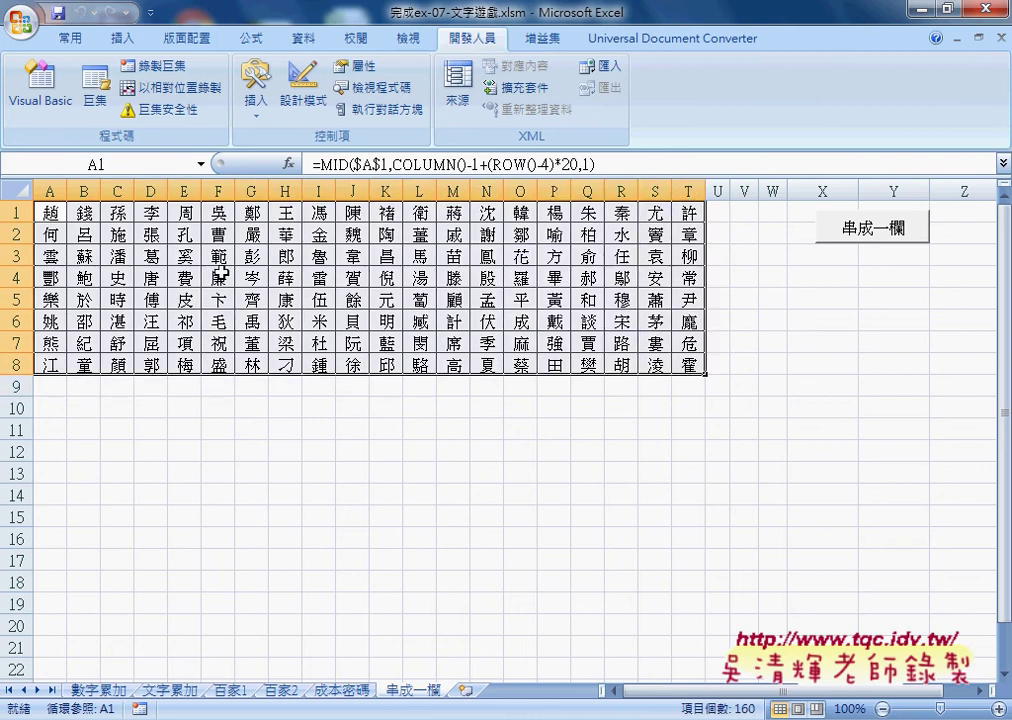
{"action": "left_click", "coordinate": [50, 212]}
{"action": "left_click", "coordinate": [84, 212]}
{"action": "left_click", "coordinate": [50, 212]}
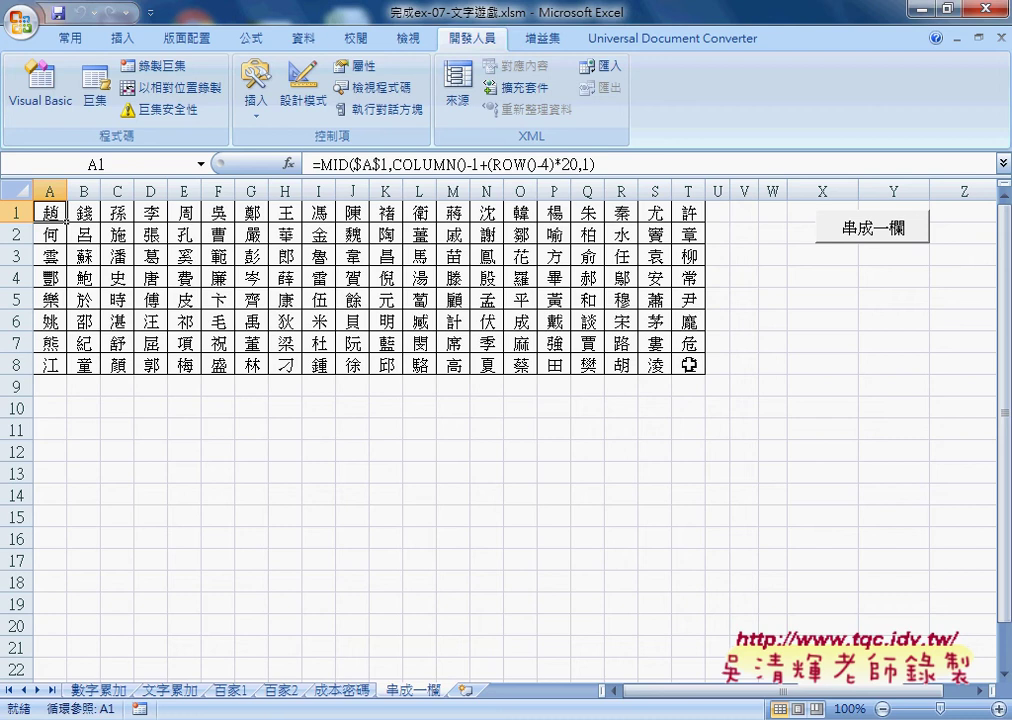
Step: Compare cell A1 with cells V1 through V4 at the top of column V
{"action": "left_click", "coordinate": [746, 211]}
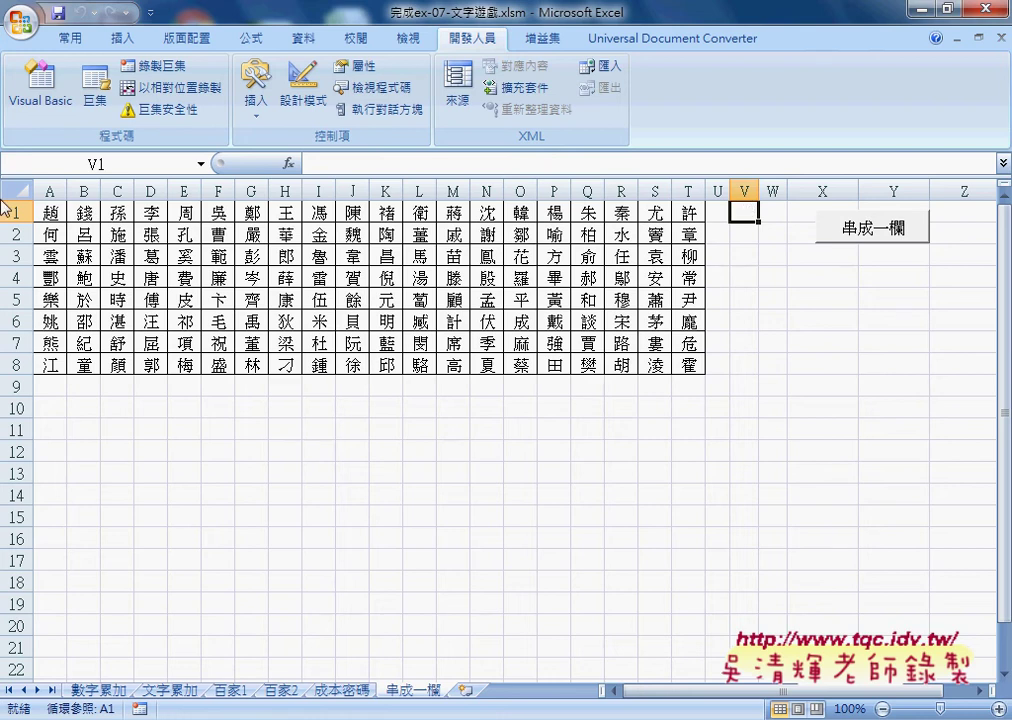
{"action": "left_click", "coordinate": [50, 211]}
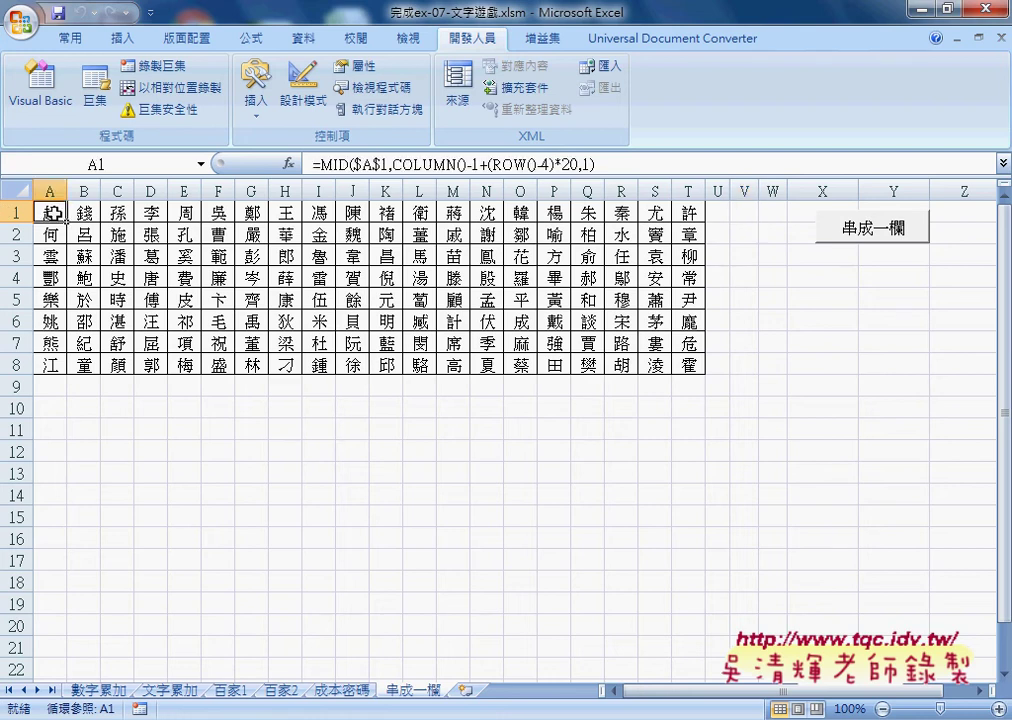
{"action": "left_click", "coordinate": [752, 211]}
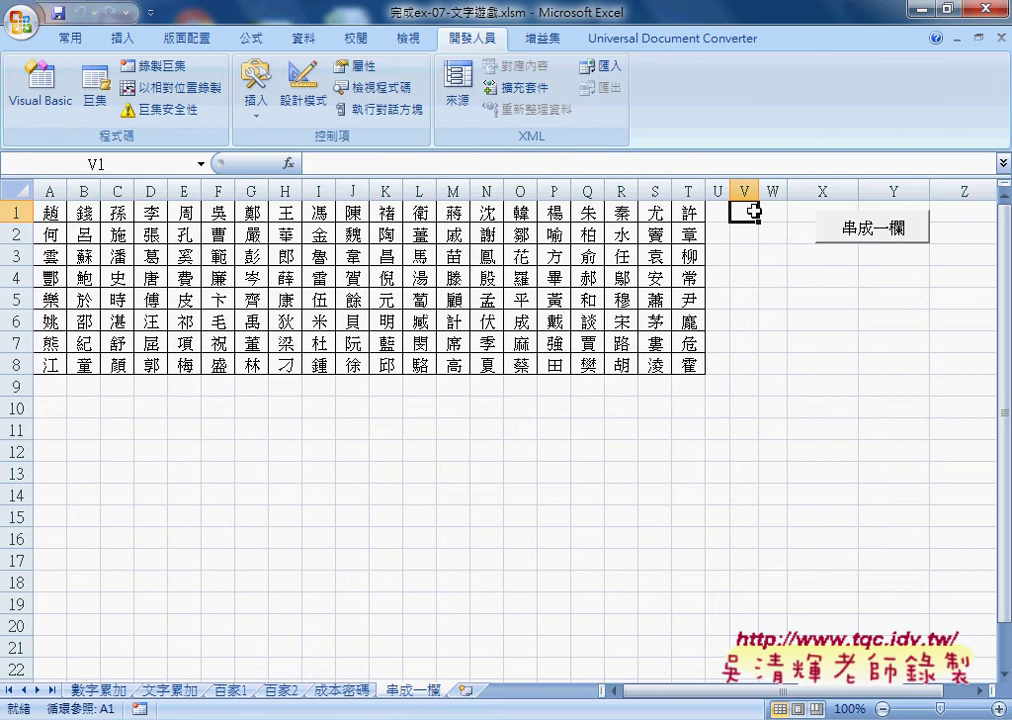
{"action": "left_click", "coordinate": [748, 233]}
{"action": "left_click", "coordinate": [748, 255]}
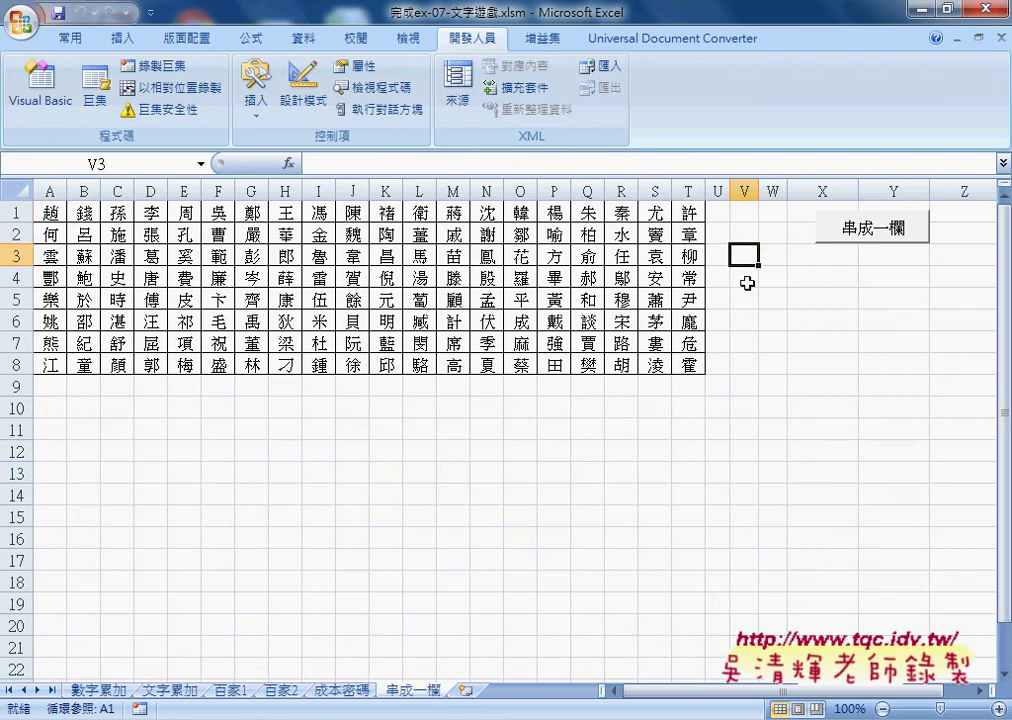
{"action": "left_click", "coordinate": [748, 277]}
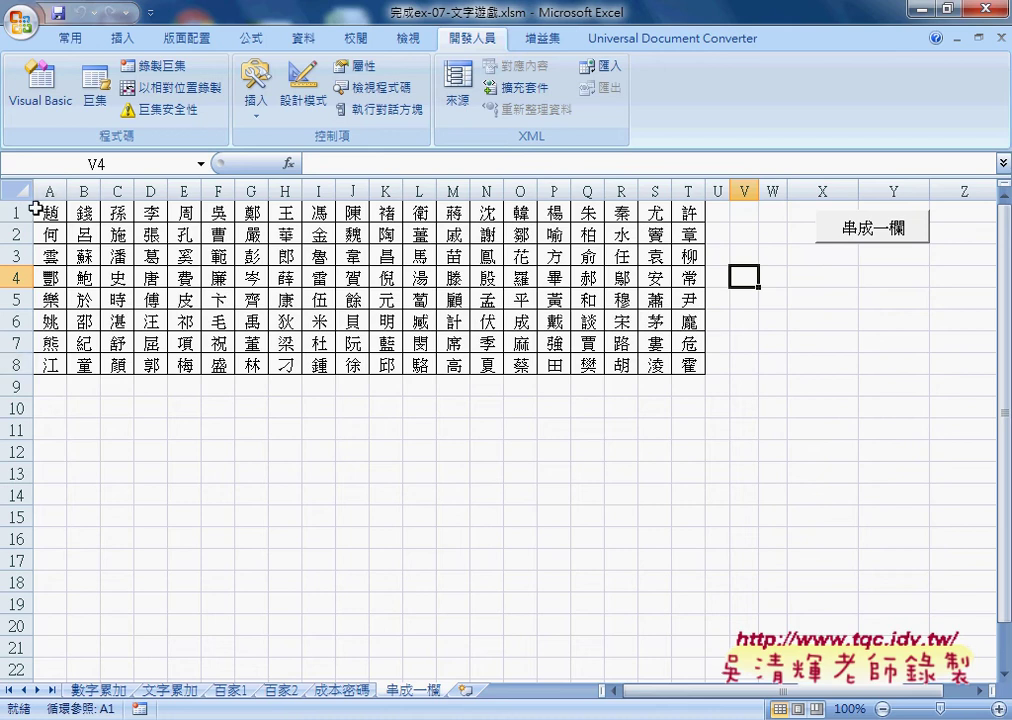
Step: Compare the MID formulas in A1, B1 and C1, then select the first surname row A1:T1
{"action": "left_click_drag", "start_coordinate": [49, 190], "coordinate": [240, 190]}
{"action": "left_click", "coordinate": [64, 212]}
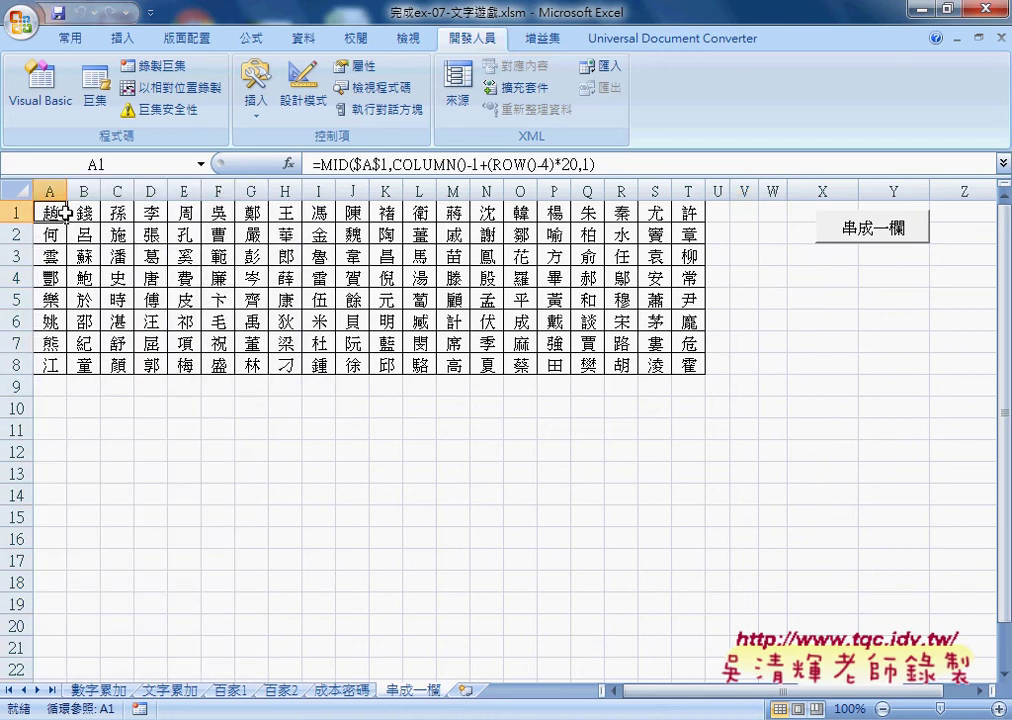
{"action": "left_click", "coordinate": [84, 212]}
{"action": "left_click", "coordinate": [117, 212]}
{"action": "left_click", "coordinate": [55, 212]}
{"action": "left_click", "coordinate": [84, 212]}
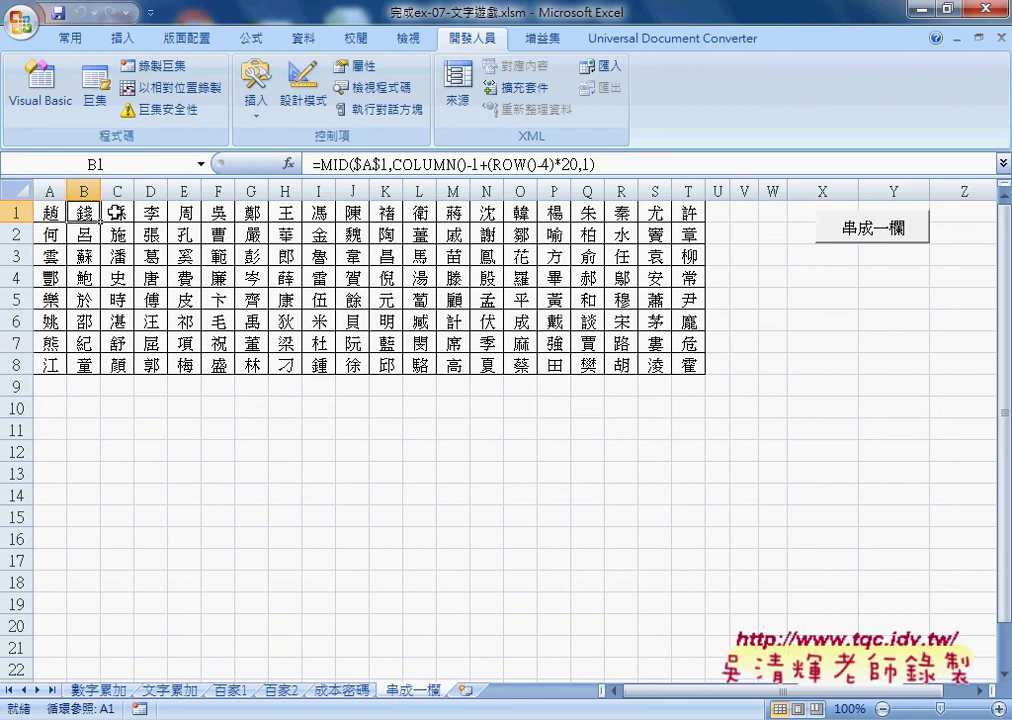
{"action": "left_click", "coordinate": [52, 212]}
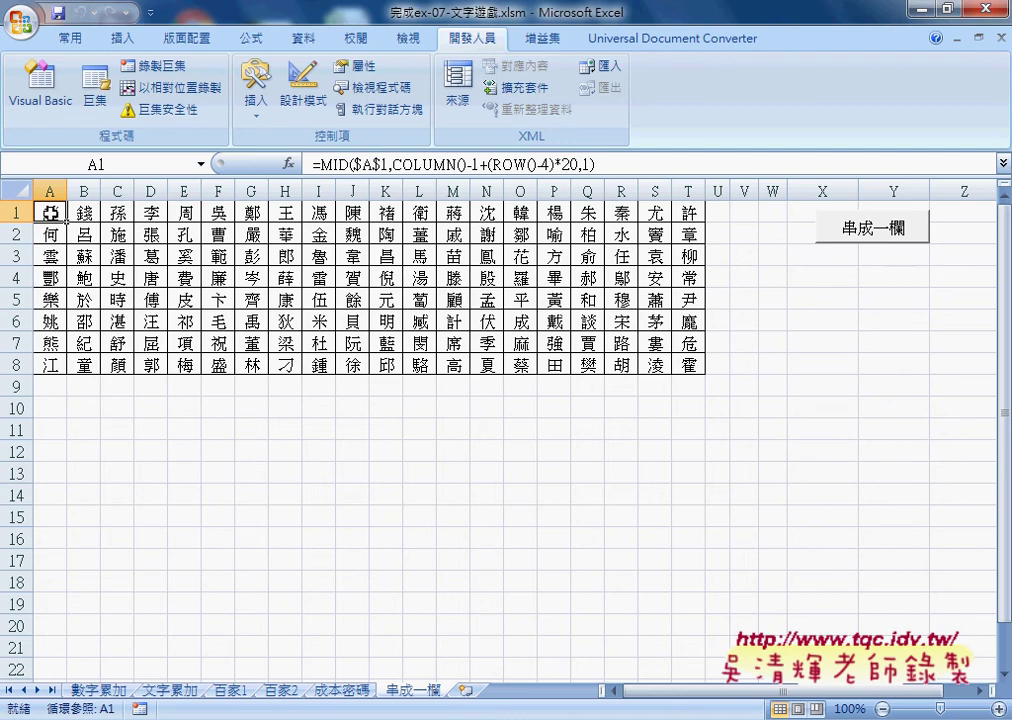
{"action": "left_click_drag", "start_coordinate": [50, 211], "coordinate": [686, 212]}
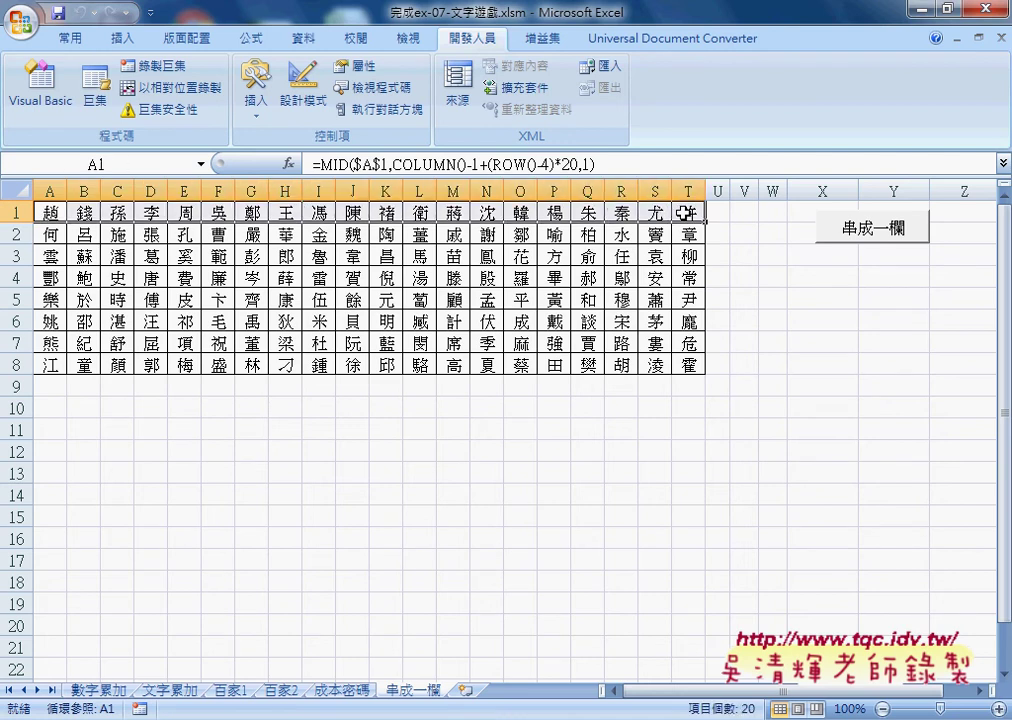
{"action": "left_click", "coordinate": [50, 234]}
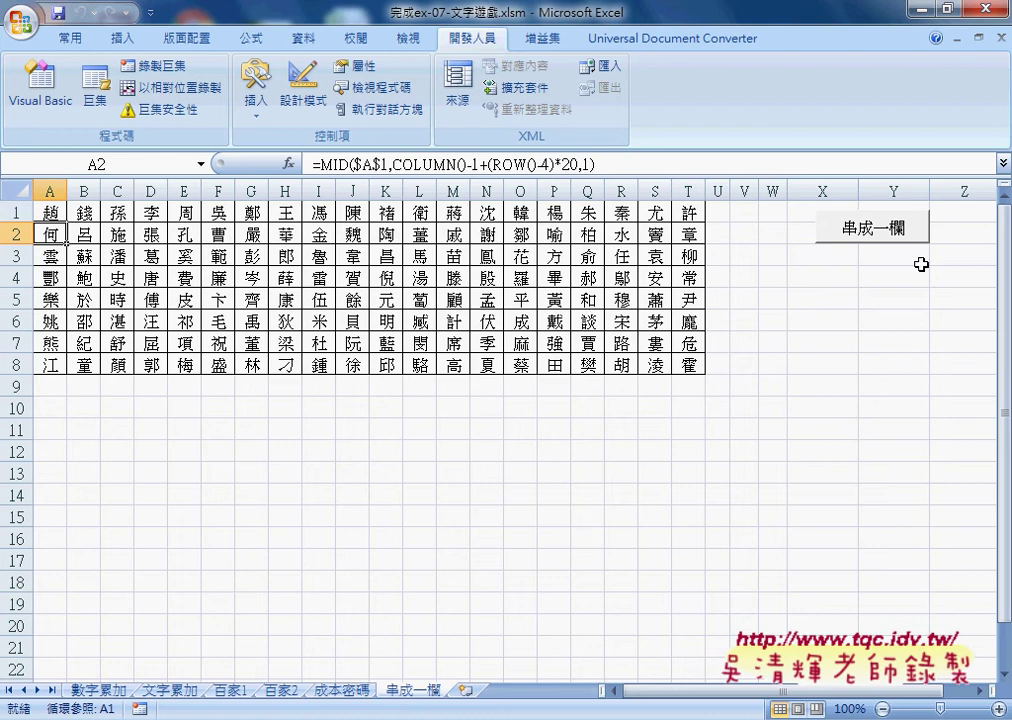
Step: Open the macro assigned to the 串成一欄 button in the VBA editor via 指定巨集 > 編輯
{"action": "right_click", "coordinate": [862, 237]}
{"action": "left_click", "coordinate": [825, 394]}
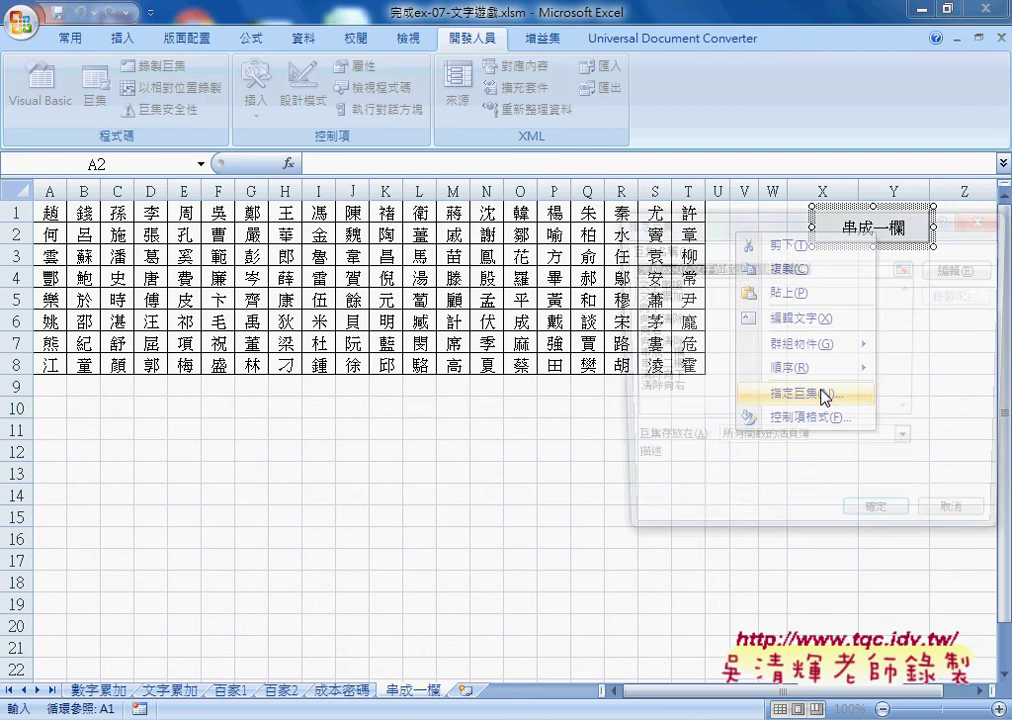
{"action": "left_click", "coordinate": [958, 269]}
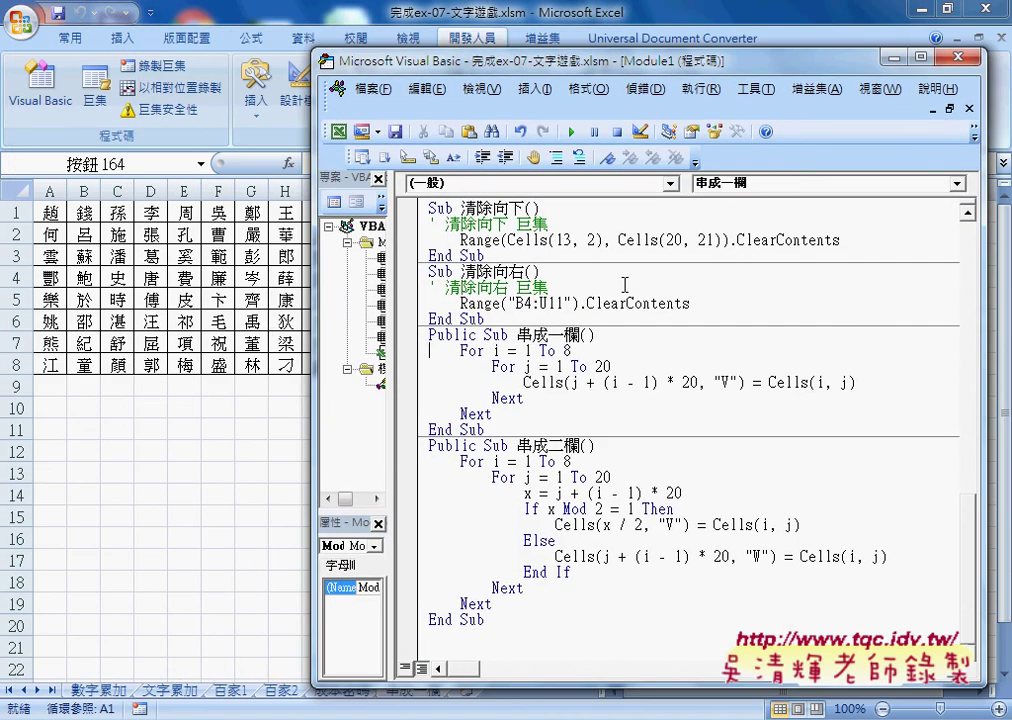
Step: Highlight the loop variable i, range 1 To 8, Cells(i, j), and target column "V"
{"action": "double_click", "coordinate": [494, 350]}
{"action": "mouse_move", "coordinate": [521, 350]}
{"action": "left_mouse_down"}
{"action": "mouse_move", "coordinate": [570, 350]}
{"action": "mouse_move", "coordinate": [619, 369]}
{"action": "left_mouse_up"}
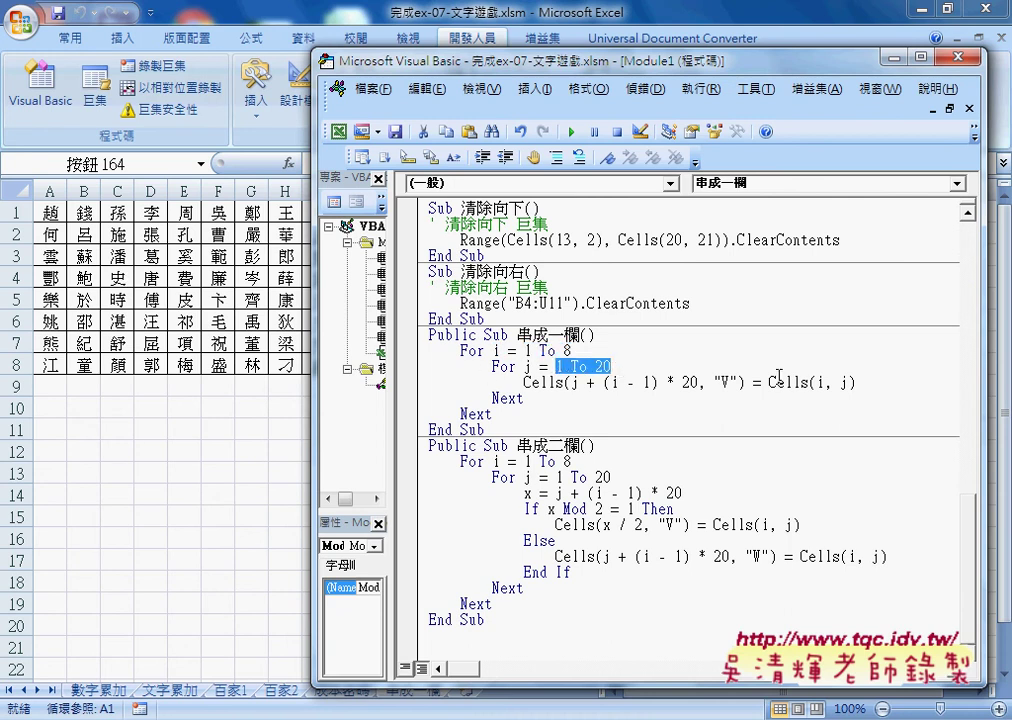
{"action": "left_click_drag", "start_coordinate": [768, 382], "coordinate": [857, 382]}
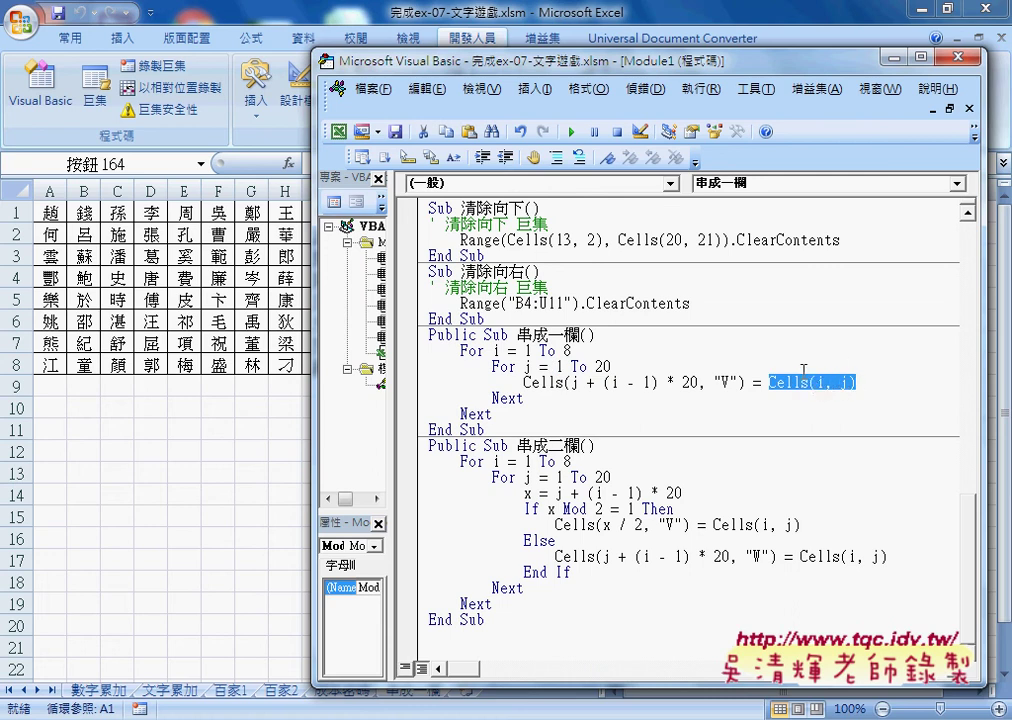
{"action": "left_click_drag", "start_coordinate": [740, 382], "coordinate": [712, 382]}
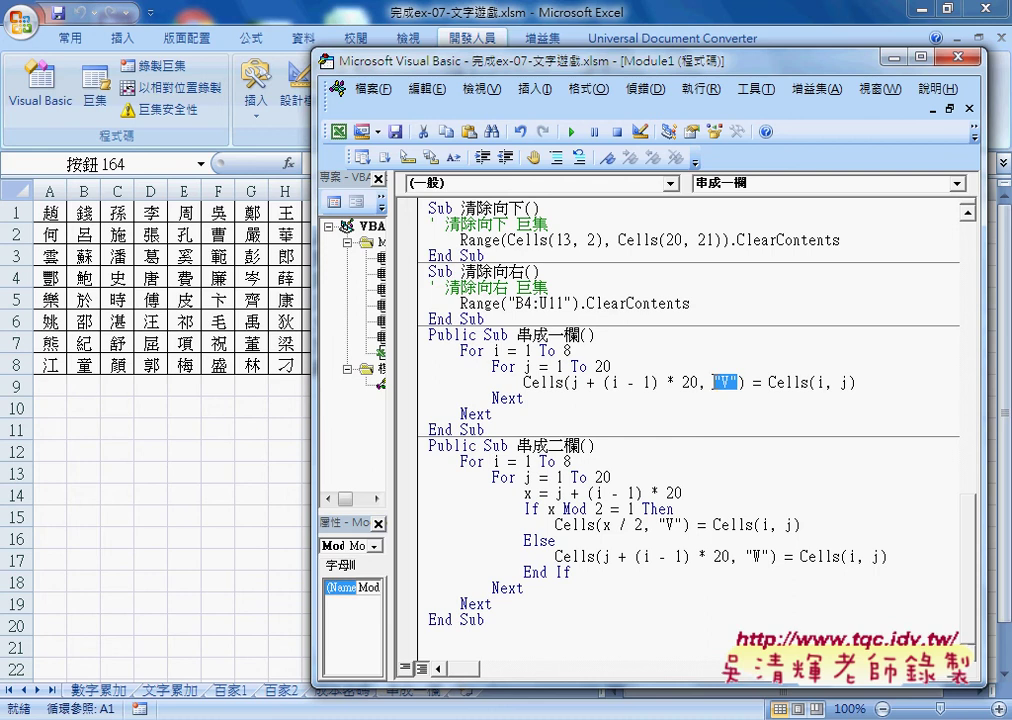
{"action": "left_click_drag", "start_coordinate": [518, 382], "coordinate": [566, 382]}
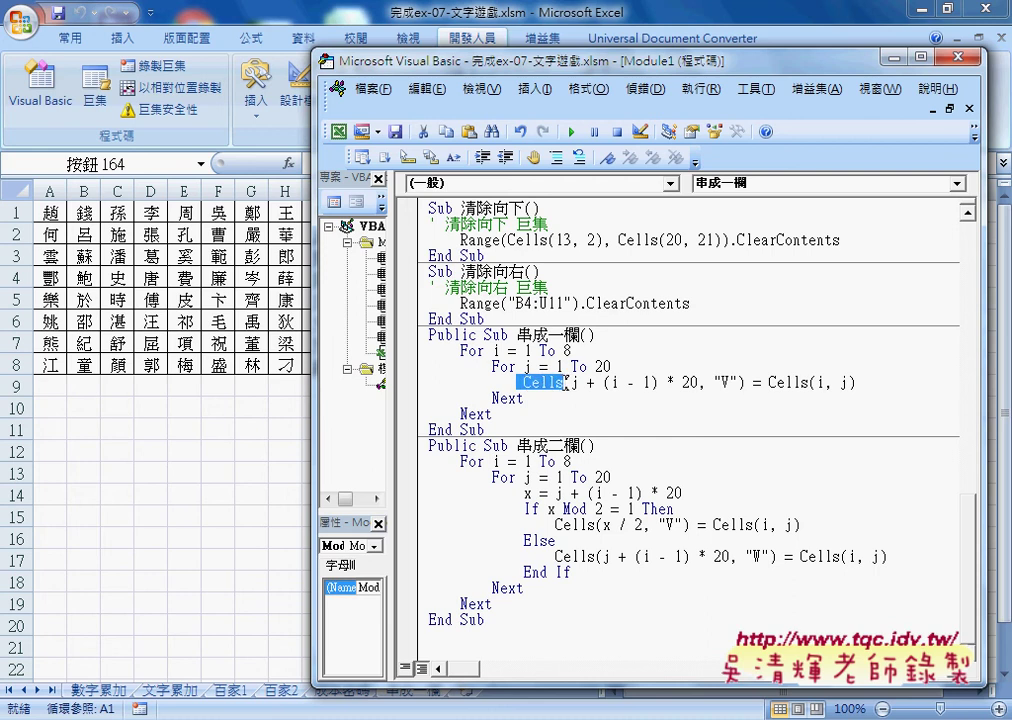
{"action": "left_click_drag", "start_coordinate": [757, 68], "coordinate": [502, 58]}
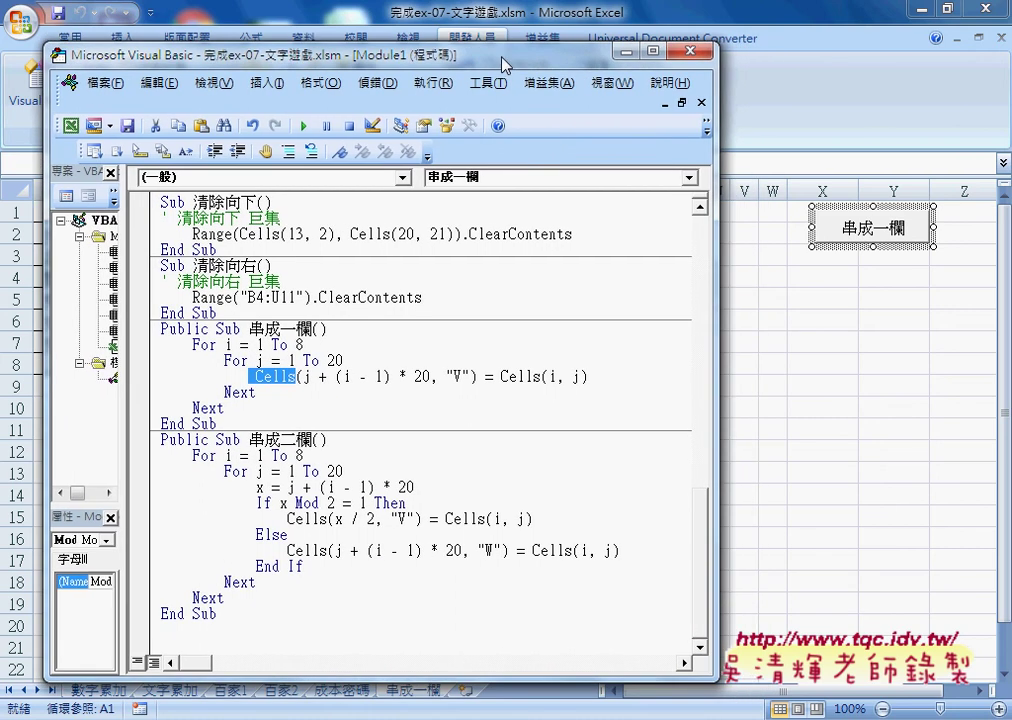
{"action": "left_click_drag", "start_coordinate": [717, 182], "coordinate": [636, 186]}
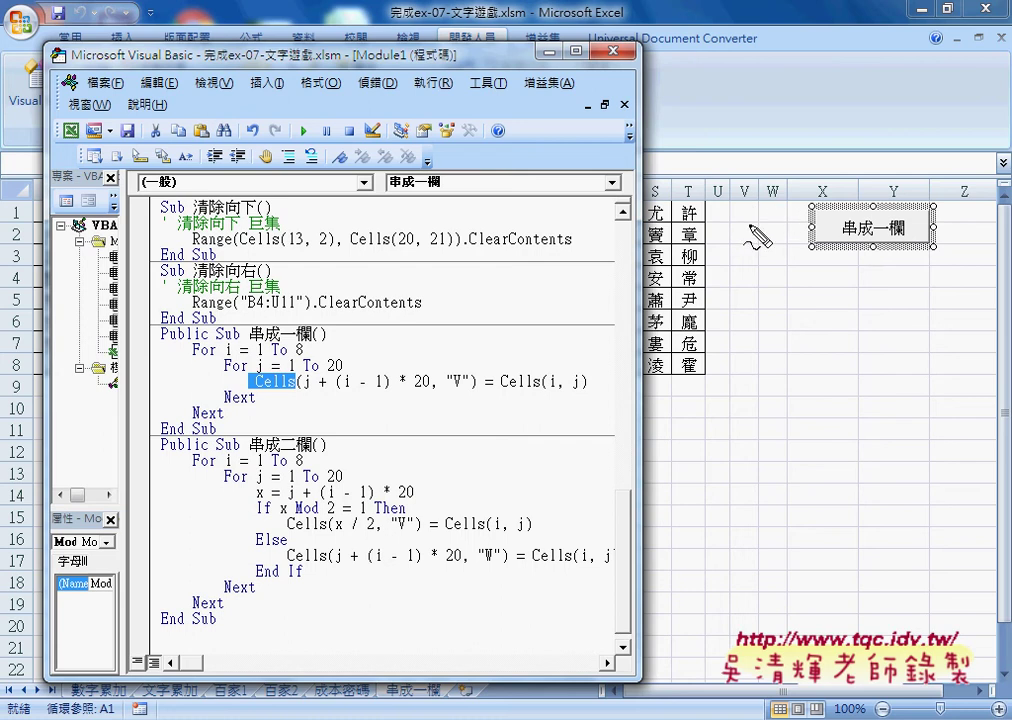
{"action": "mouse_move", "coordinate": [746, 227]}
{"action": "left_mouse_down"}
{"action": "mouse_move", "coordinate": [748, 205]}
{"action": "mouse_move", "coordinate": [758, 226]}
{"action": "left_mouse_up"}
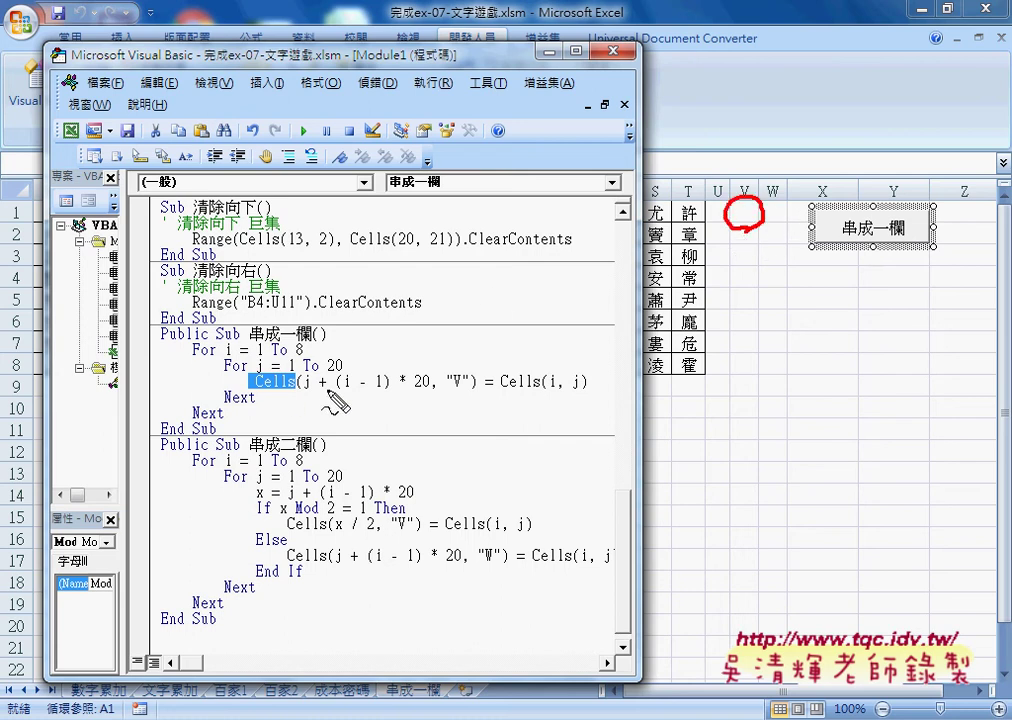
{"action": "mouse_move", "coordinate": [303, 394]}
{"action": "left_mouse_down"}
{"action": "mouse_move", "coordinate": [312, 392]}
{"action": "mouse_move", "coordinate": [294, 372]}
{"action": "mouse_move", "coordinate": [338, 370]}
{"action": "mouse_move", "coordinate": [428, 392]}
{"action": "left_mouse_up"}
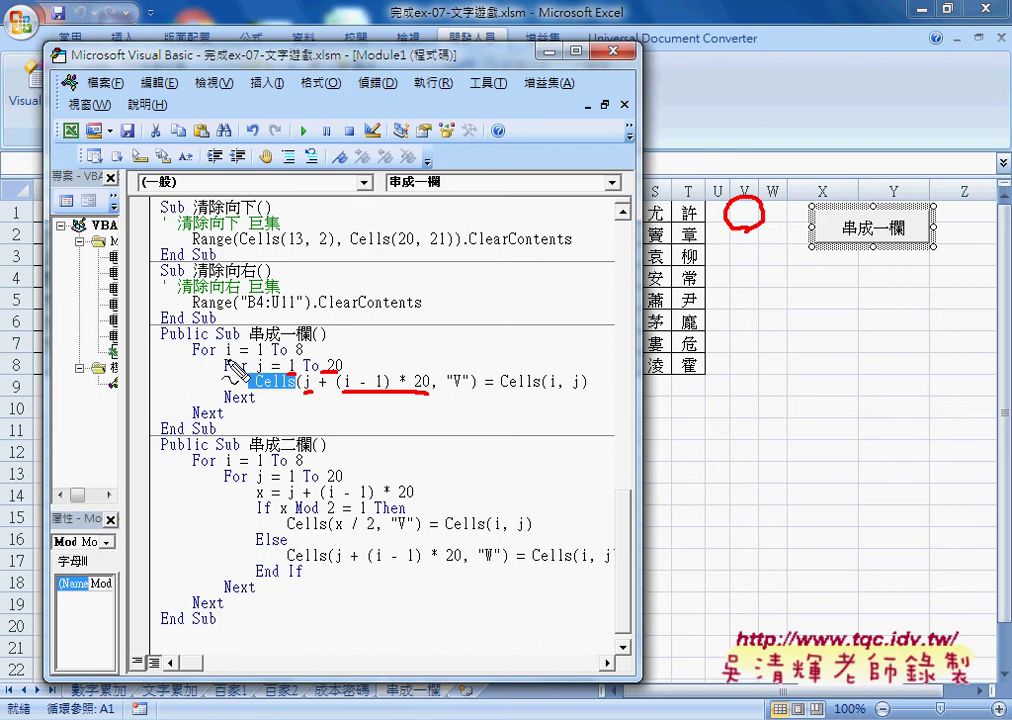
{"action": "left_click_drag", "start_coordinate": [225, 357], "coordinate": [236, 356]}
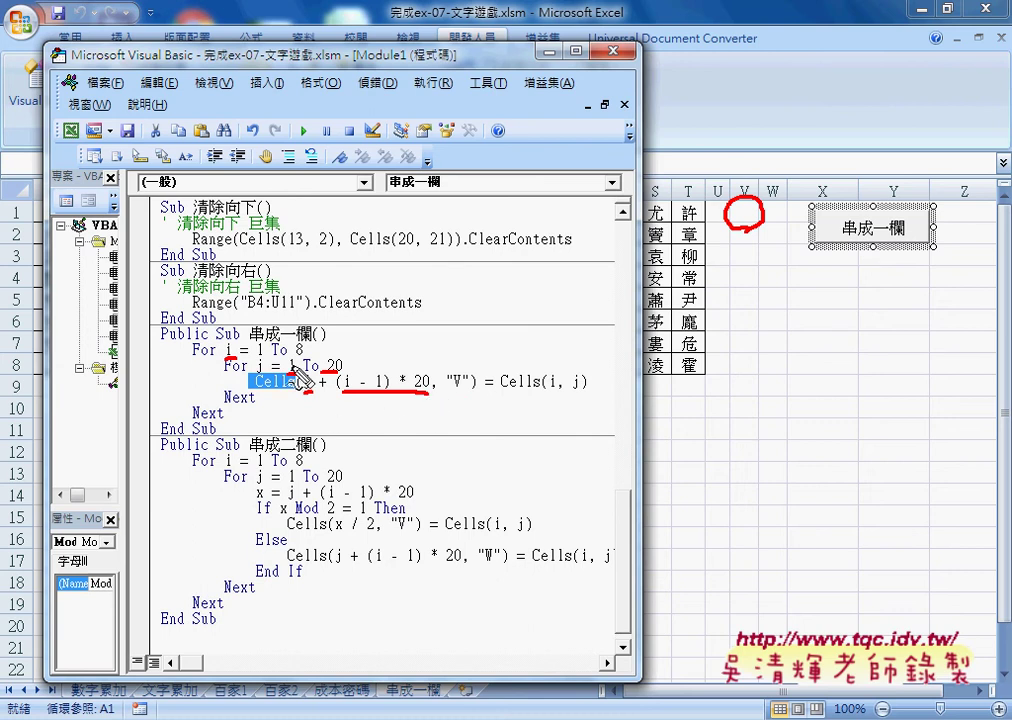
{"action": "mouse_move", "coordinate": [744, 230]}
{"action": "left_mouse_down"}
{"action": "mouse_move", "coordinate": [745, 297]}
{"action": "mouse_move", "coordinate": [757, 284]}
{"action": "left_mouse_up"}
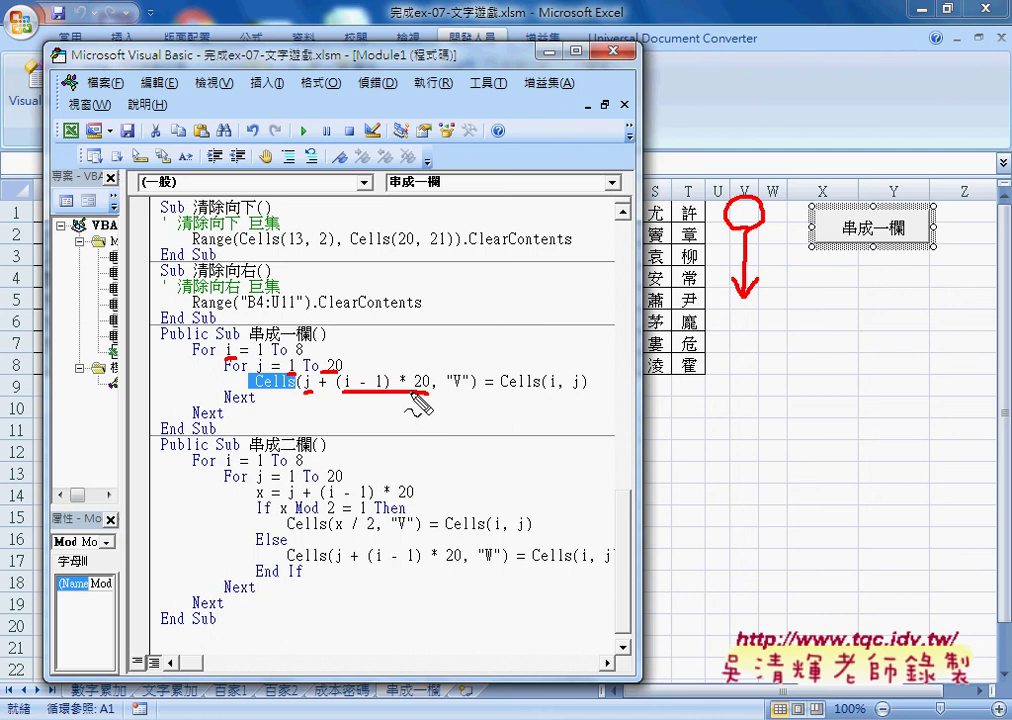
{"action": "key", "text": "Escape"}
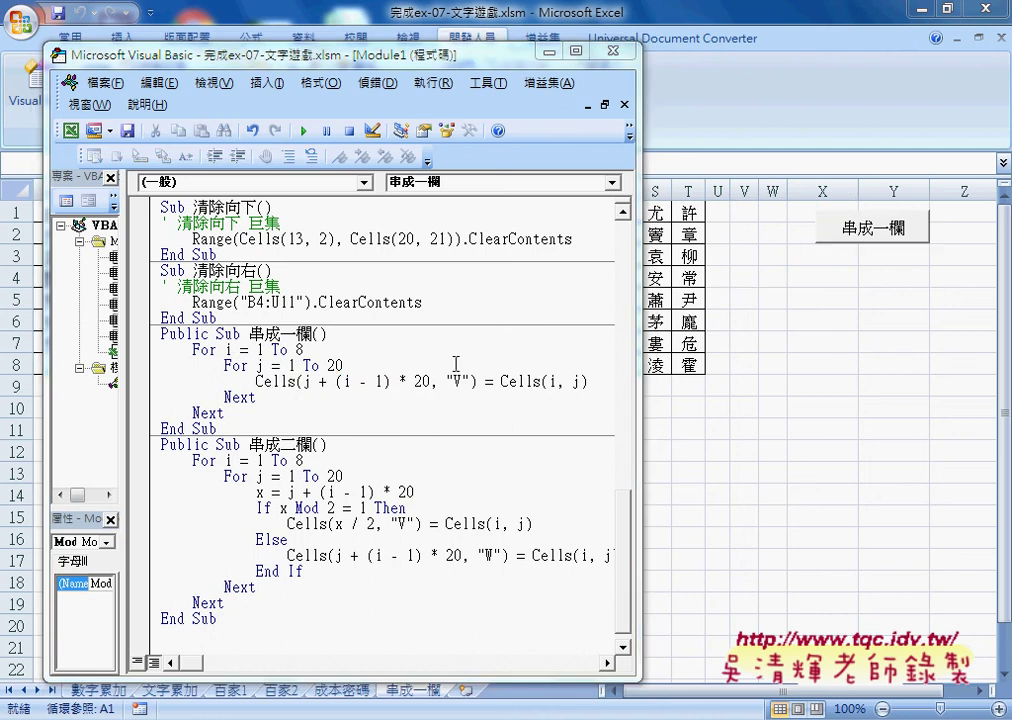
Step: Back in the worksheet, deselect the button via X5 and run the 串成一欄 macro
{"action": "key", "text": "alt+F11"}
{"action": "left_click", "coordinate": [861, 298]}
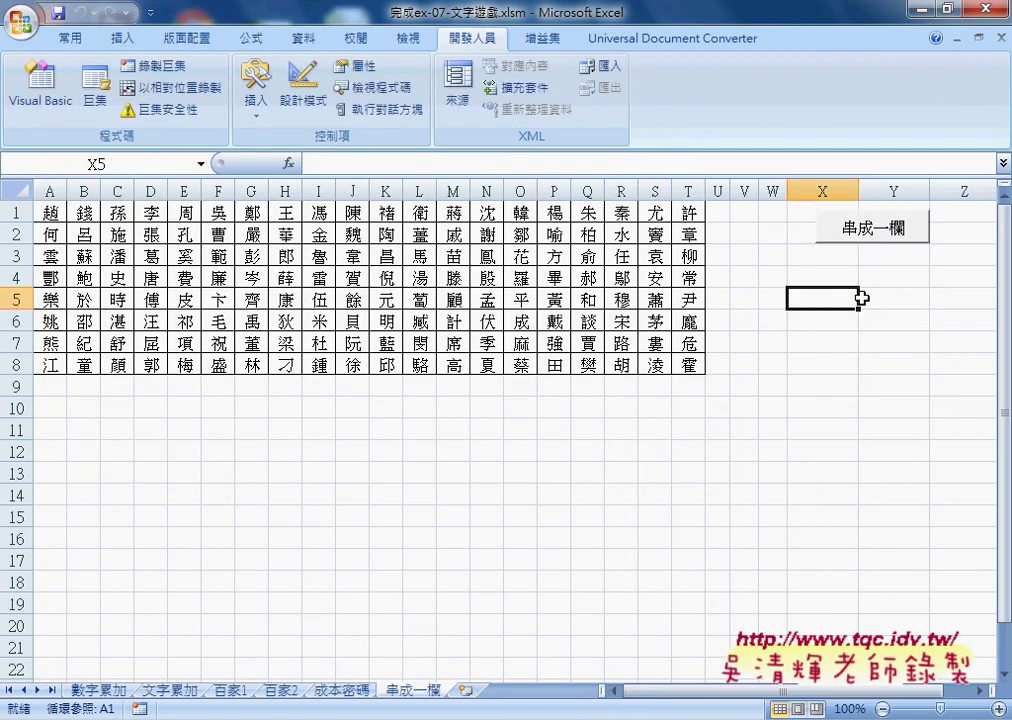
{"action": "left_click", "coordinate": [866, 235]}
Step: Return to the VBA editor and set a breakpoint on the Cells copy line
{"action": "mouse_move", "coordinate": [340, 715]}
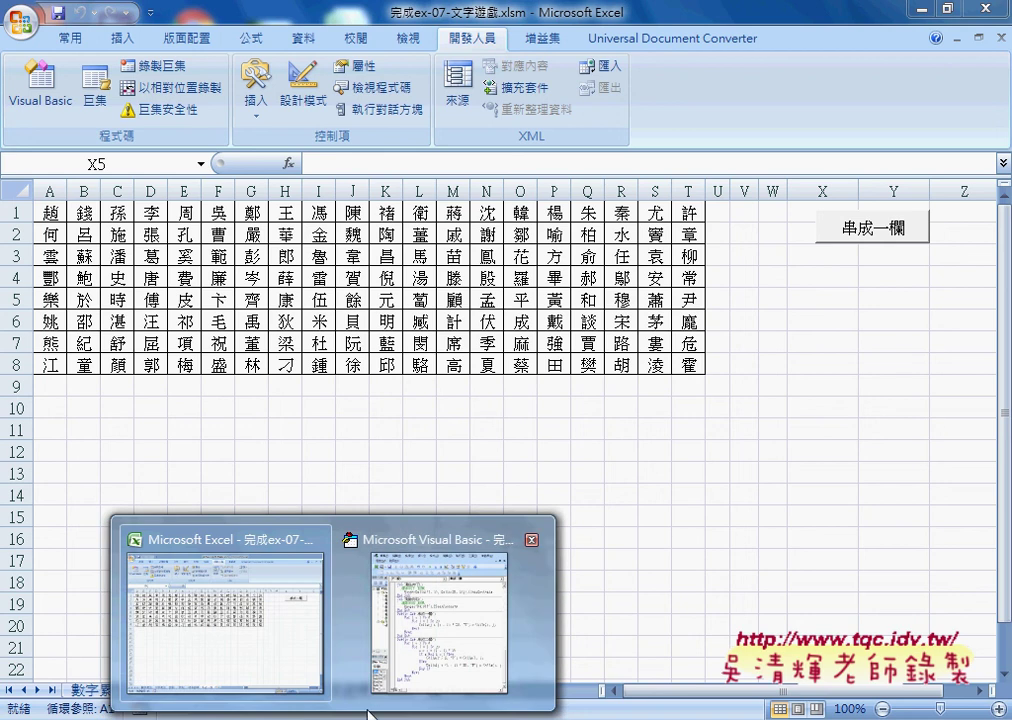
{"action": "left_click", "coordinate": [443, 595]}
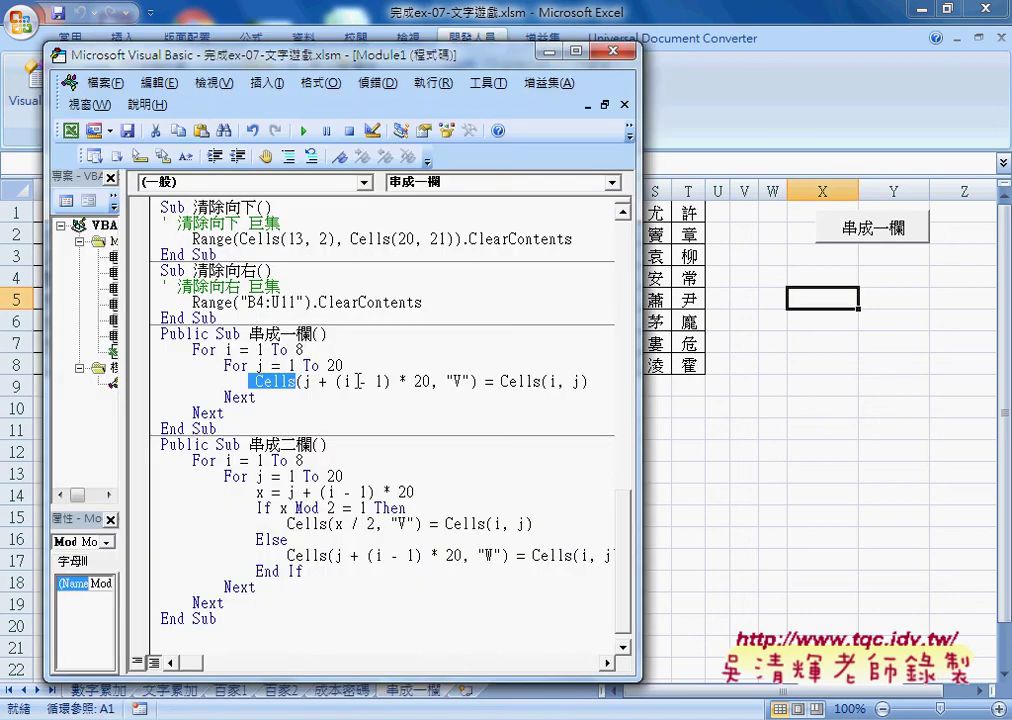
{"action": "left_click", "coordinate": [141, 381]}
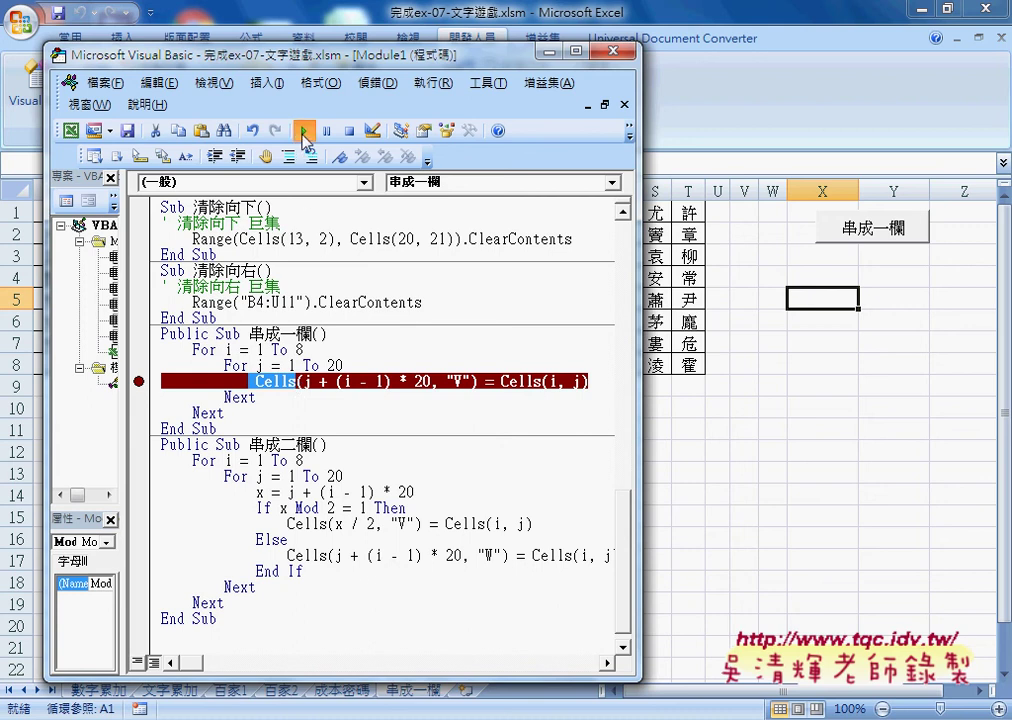
Step: Run 串成一欄 until it pauses at the breakpoint, then copy the expression j + (i - 1) * 20
{"action": "left_click", "coordinate": [305, 133]}
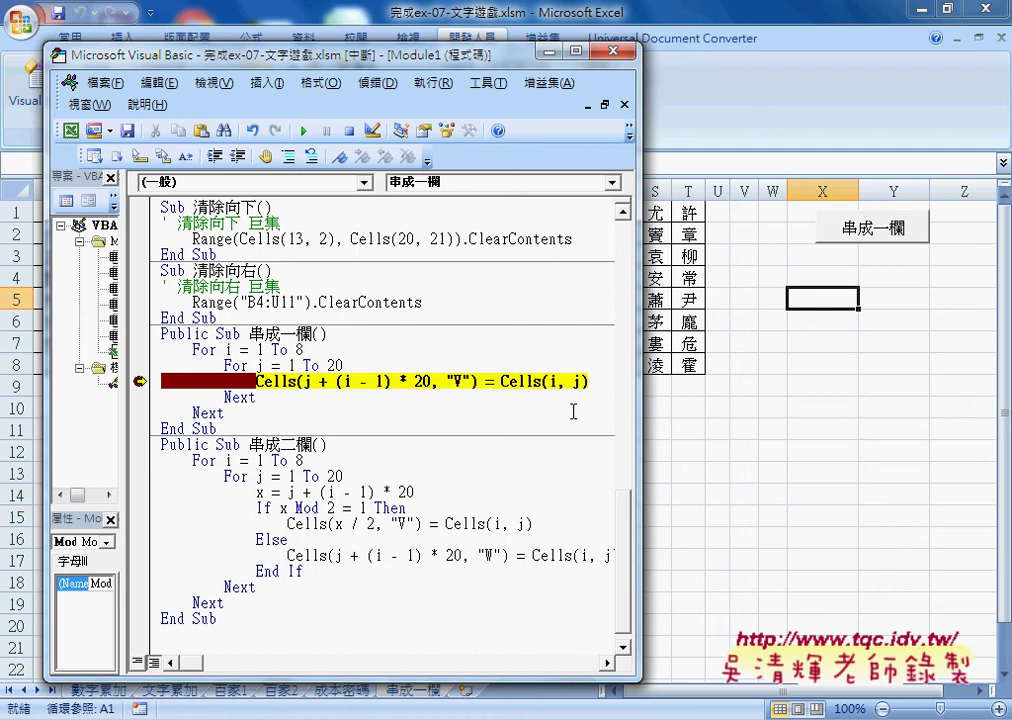
{"action": "mouse_move", "coordinate": [553, 381]}
{"action": "left_click_drag", "start_coordinate": [430, 381], "coordinate": [305, 381]}
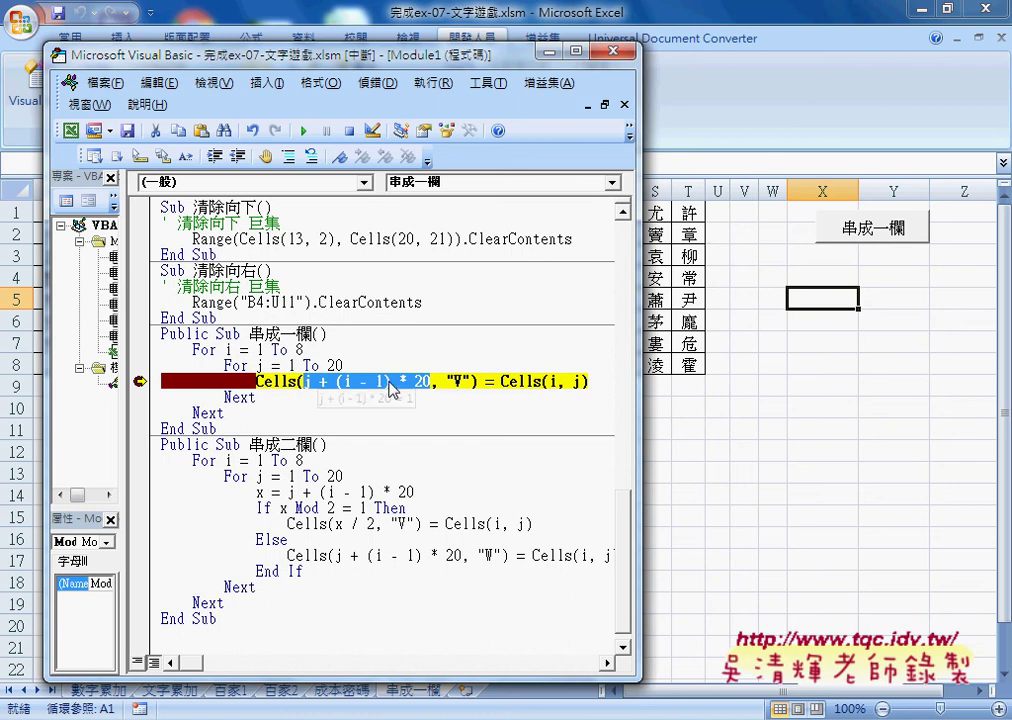
{"action": "right_click", "coordinate": [390, 383]}
{"action": "left_click", "coordinate": [430, 418]}
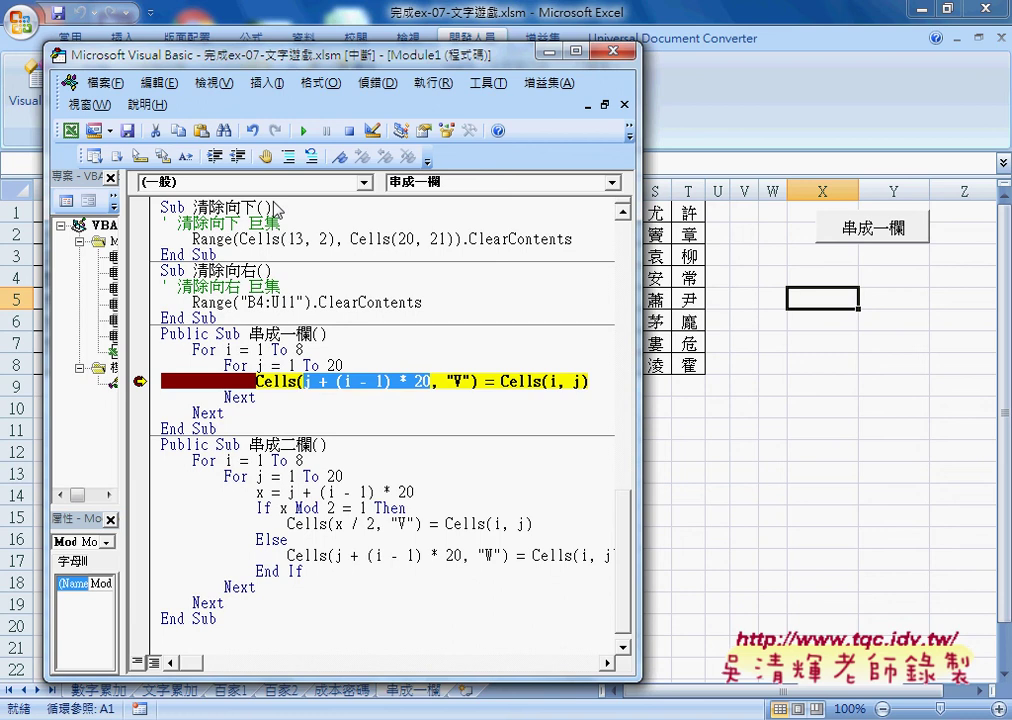
{"action": "left_click", "coordinate": [222, 90]}
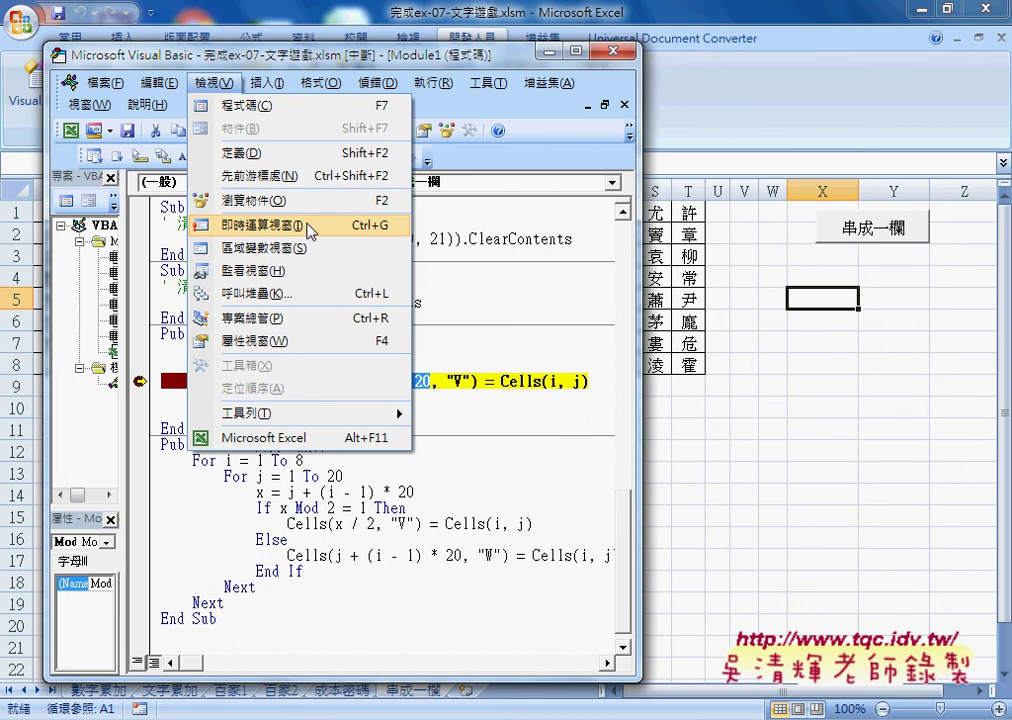
Step: In the Immediate window, evaluate ? j + (i - 1) * 20 for the current row, getting 1
{"action": "left_click", "coordinate": [309, 228]}
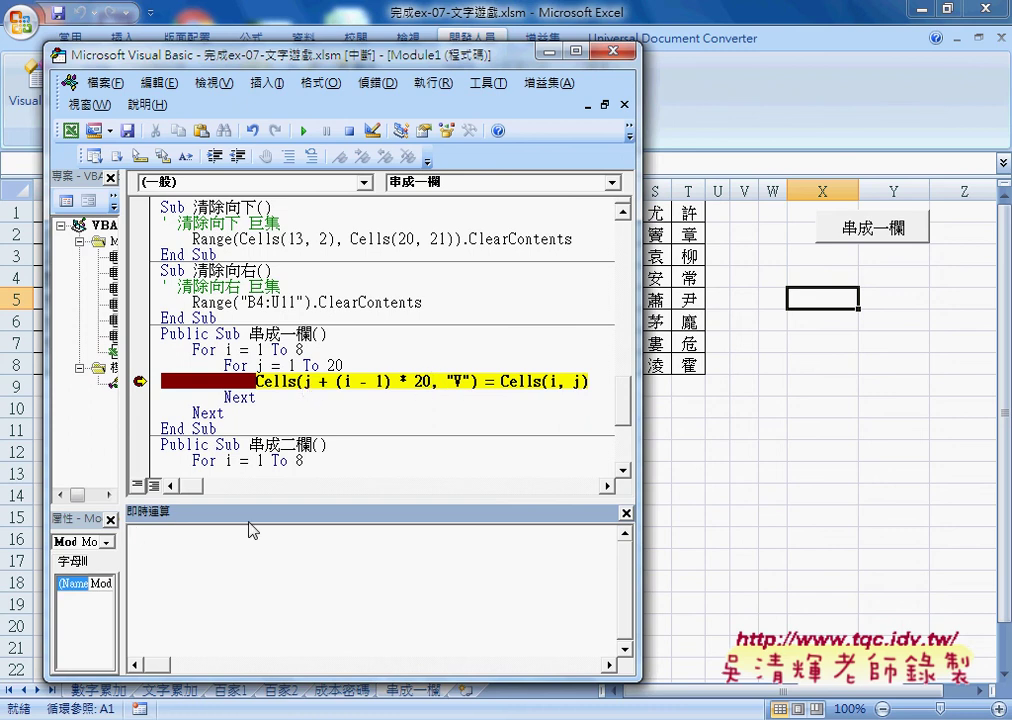
{"action": "type", "text": "? "}
{"action": "type", "text": "j + (i - 1) * 20"}
{"action": "key", "text": "Return"}
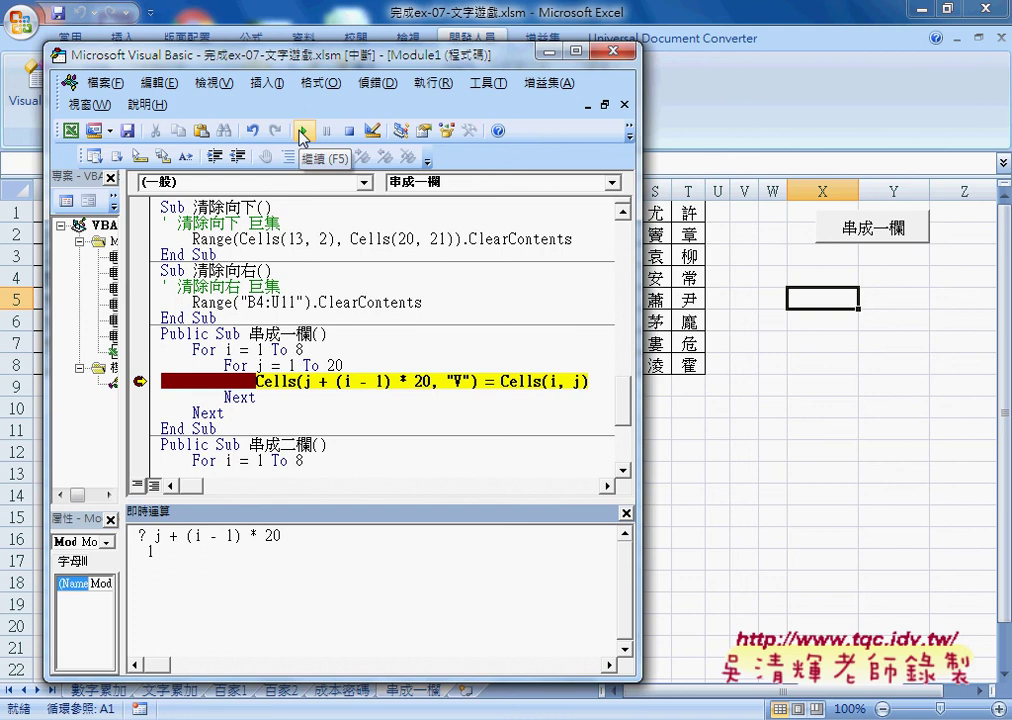
Step: Continue one iteration and re-evaluate the row expression to 2, then clear the breakpoint and finish the run
{"action": "left_click", "coordinate": [300, 131]}
{"action": "left_click", "coordinate": [290, 536]}
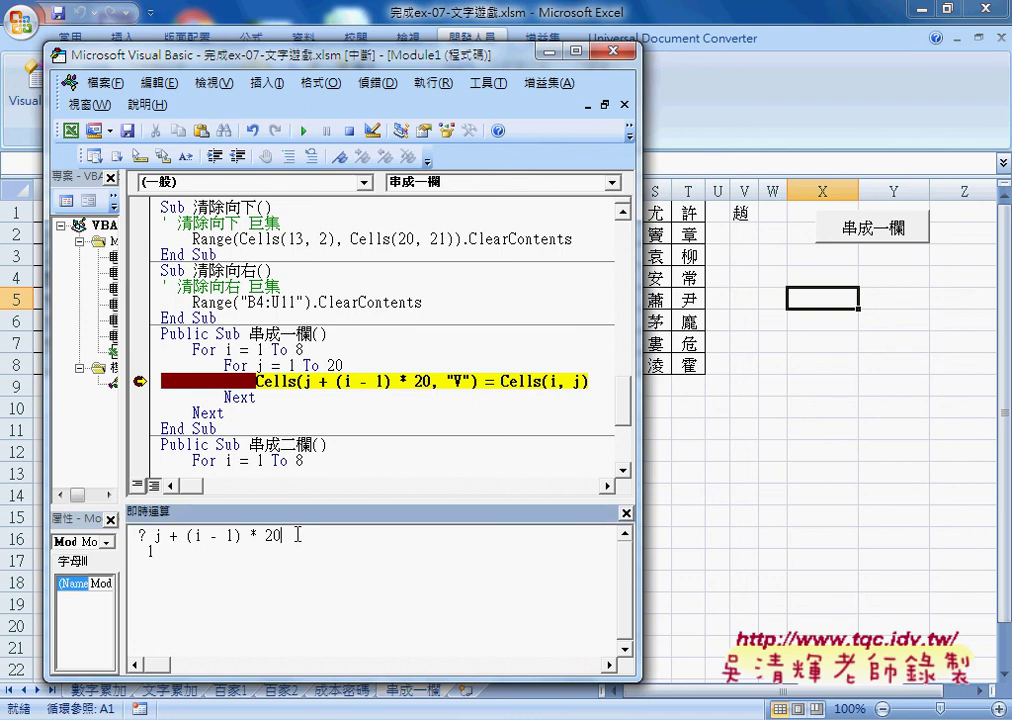
{"action": "key", "text": "Return"}
{"action": "left_click", "coordinate": [158, 381]}
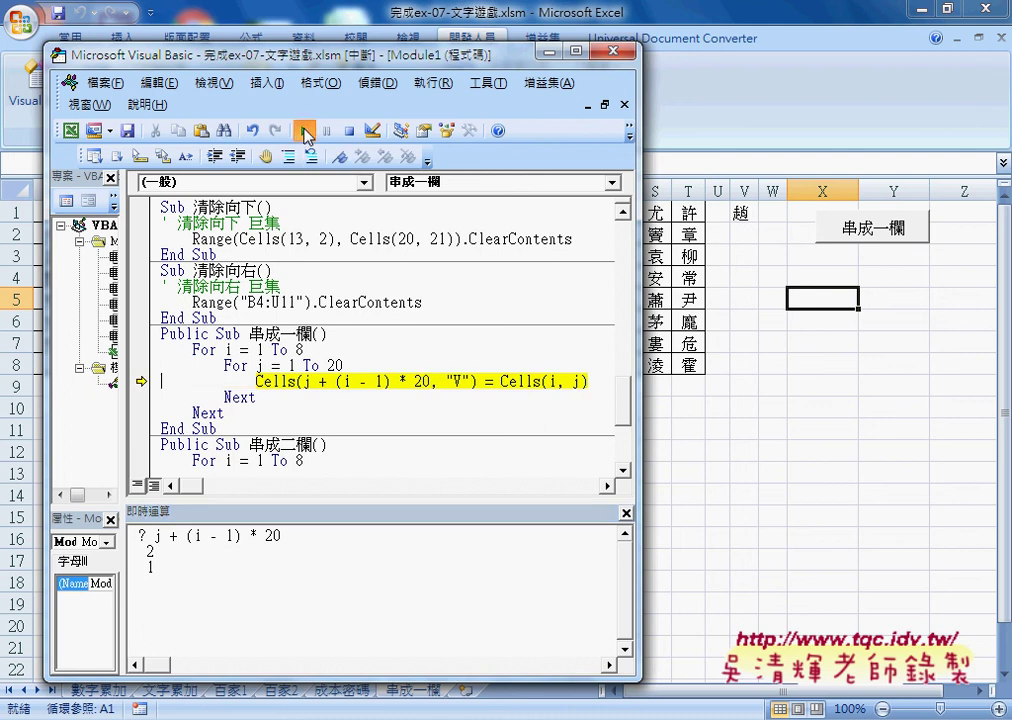
{"action": "left_click", "coordinate": [305, 133]}
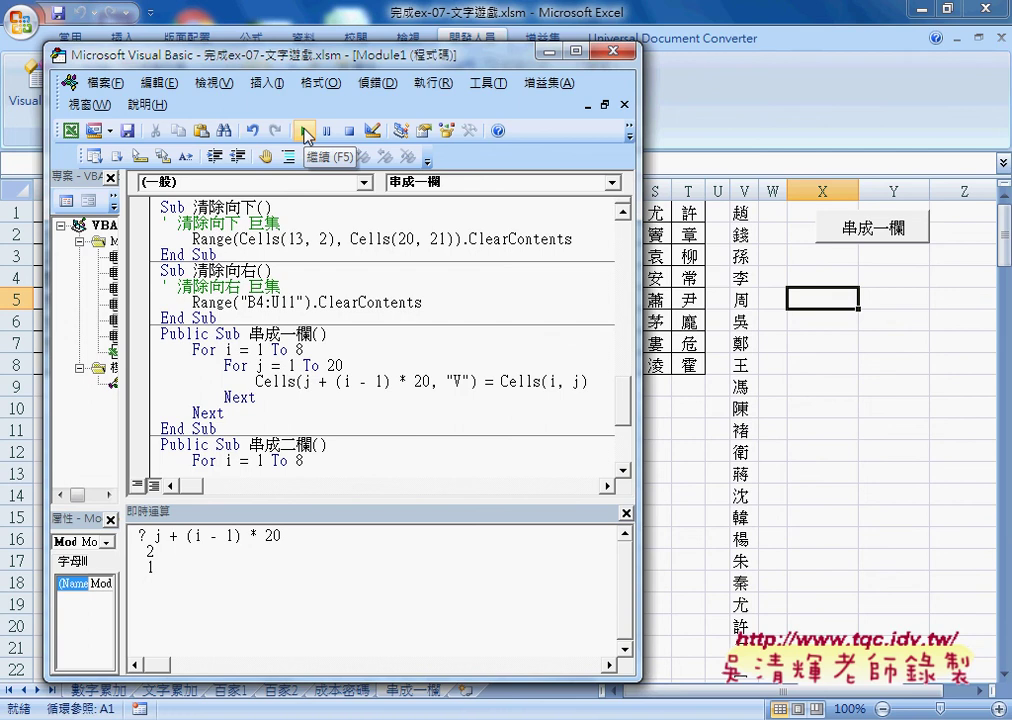
Step: Copy the whole 串成一欄 procedure
{"action": "left_click_drag", "start_coordinate": [256, 381], "coordinate": [476, 383]}
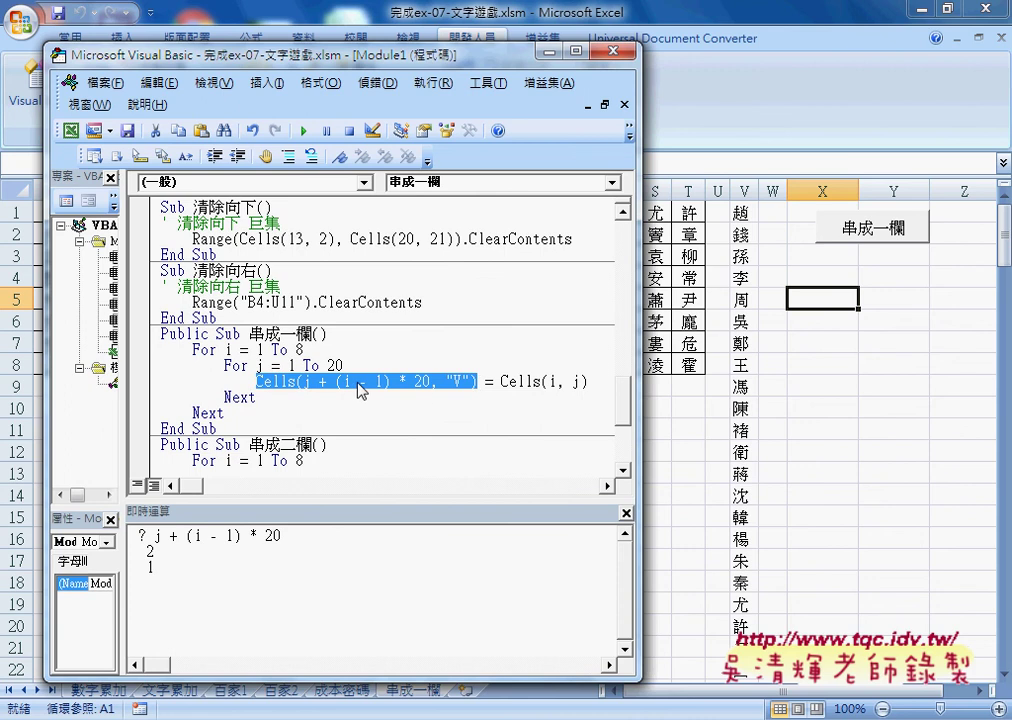
{"action": "left_click_drag", "start_coordinate": [217, 428], "coordinate": [160, 333]}
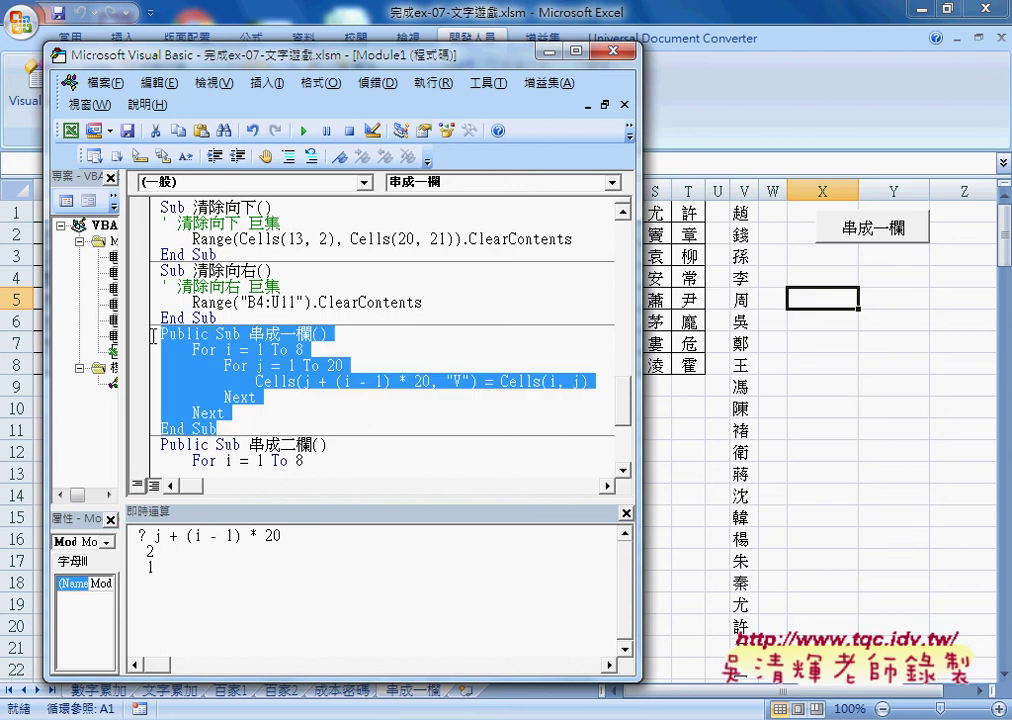
{"action": "right_click", "coordinate": [203, 358]}
{"action": "left_click", "coordinate": [240, 386]}
Step: Paste it after the previous End Sub, rename the copy 串成一欄_K, and add a blank line under its header
{"action": "left_click", "coordinate": [242, 318]}
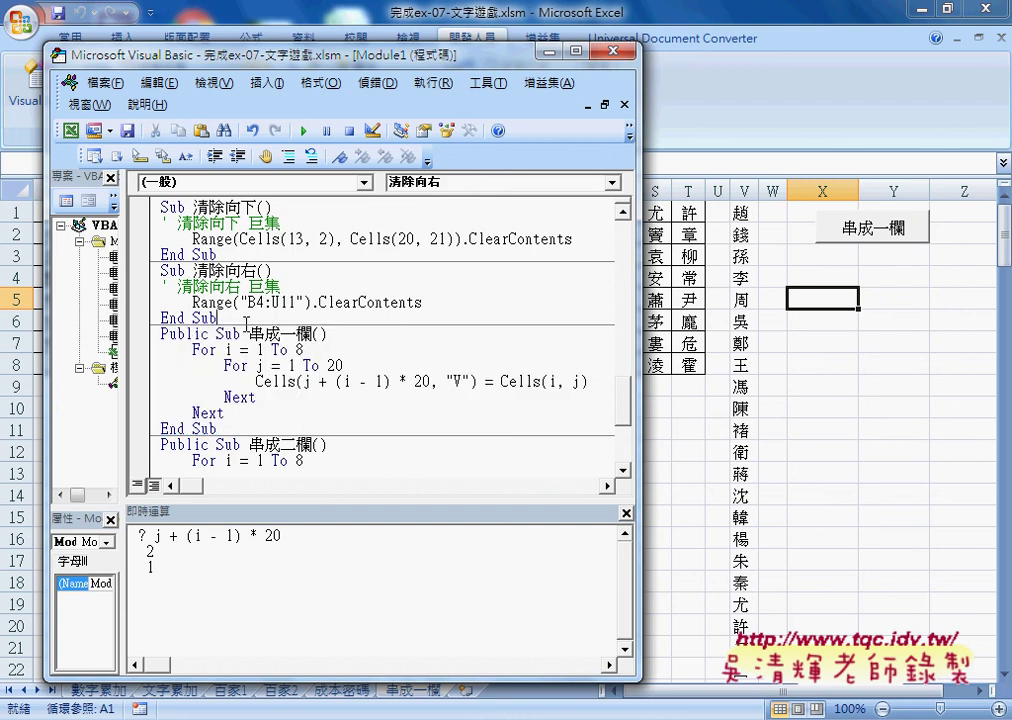
{"action": "key", "text": "Return"}
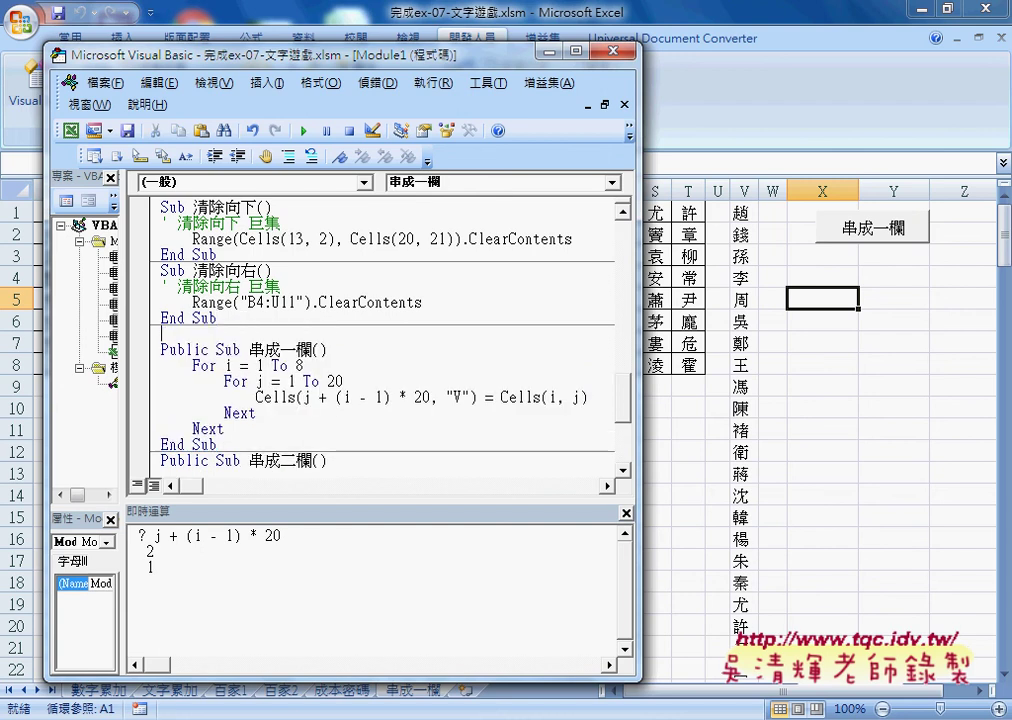
{"action": "key", "text": "ctrl+v"}
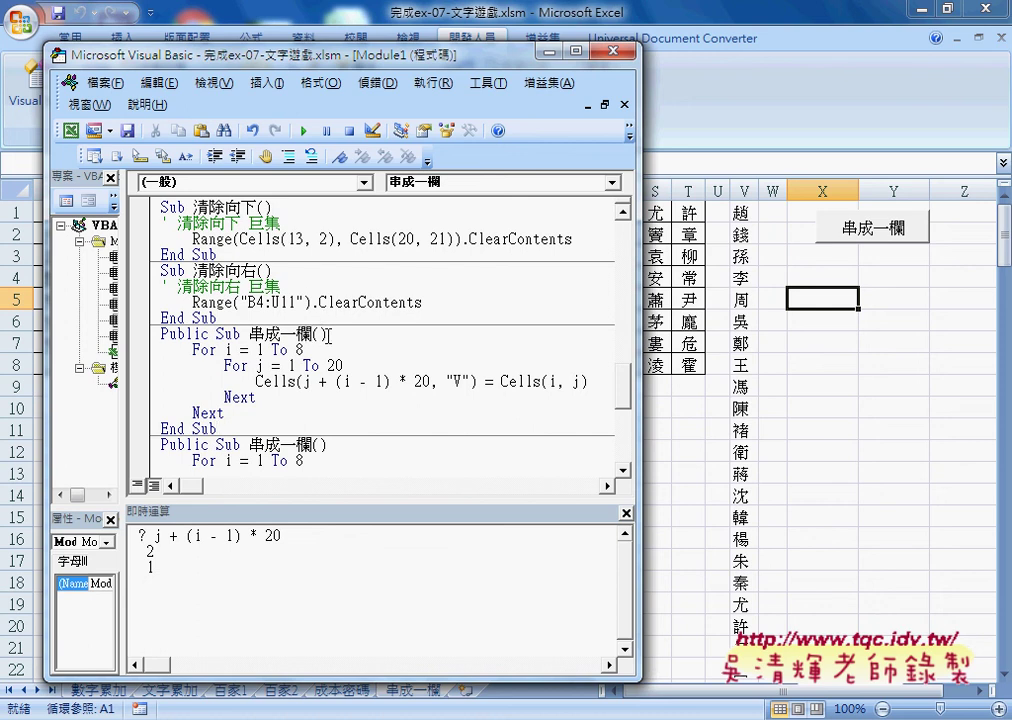
{"action": "left_click", "coordinate": [313, 334]}
{"action": "type", "text": "K"}
{"action": "key", "text": "Return"}
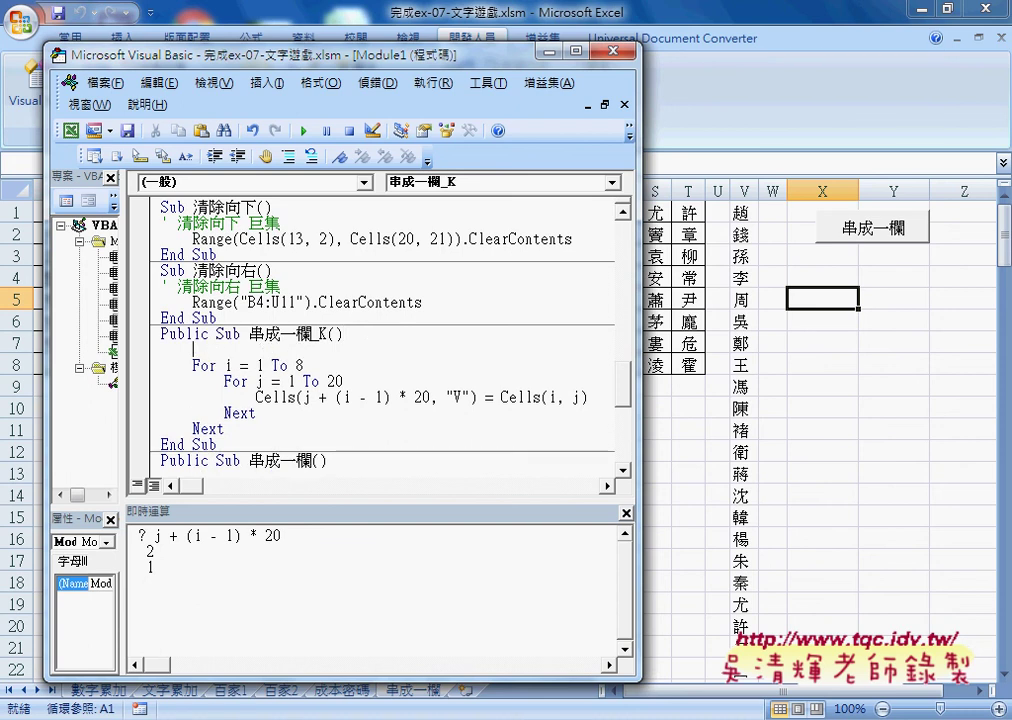
{"action": "type", "text": "k="}
{"action": "type", "text": "1"}
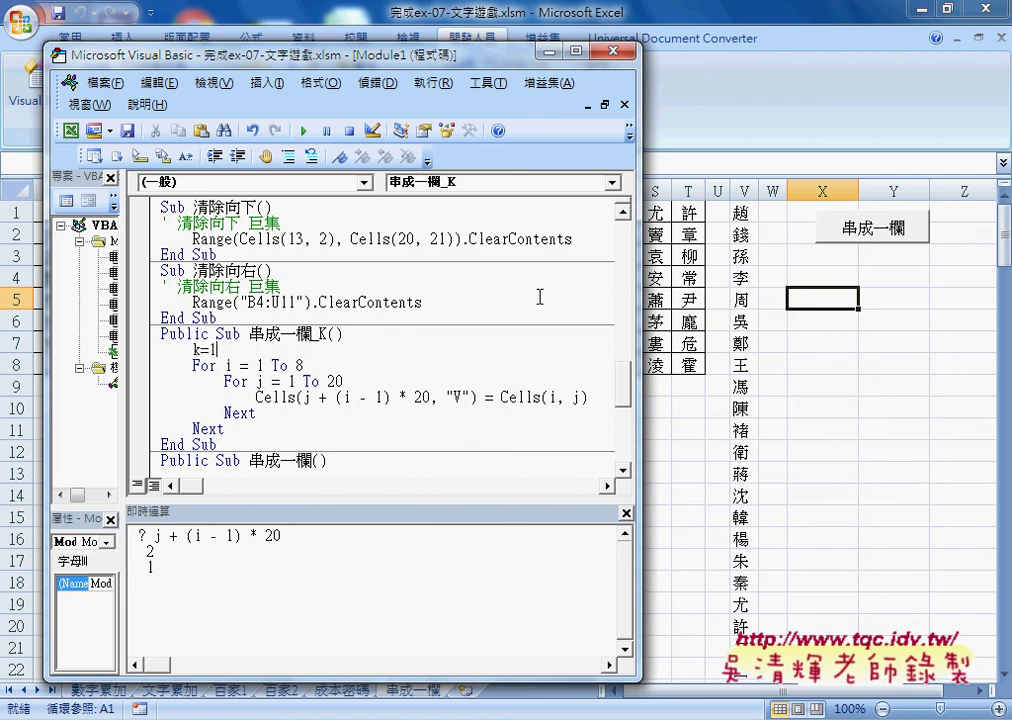
{"action": "left_click", "coordinate": [745, 190]}
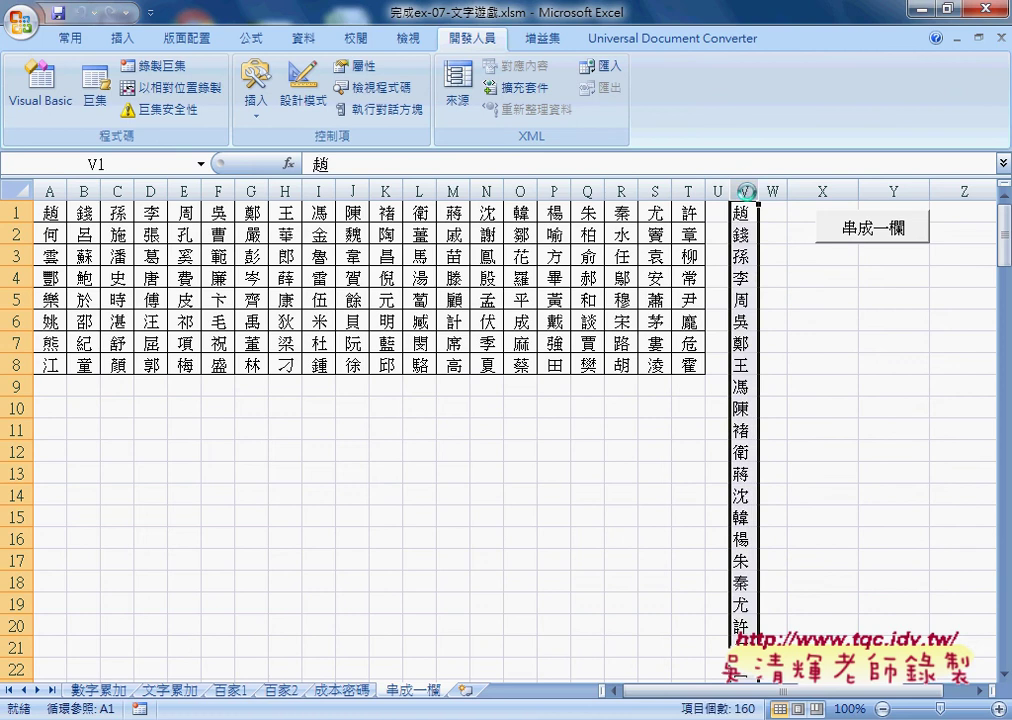
{"action": "key", "text": "Delete"}
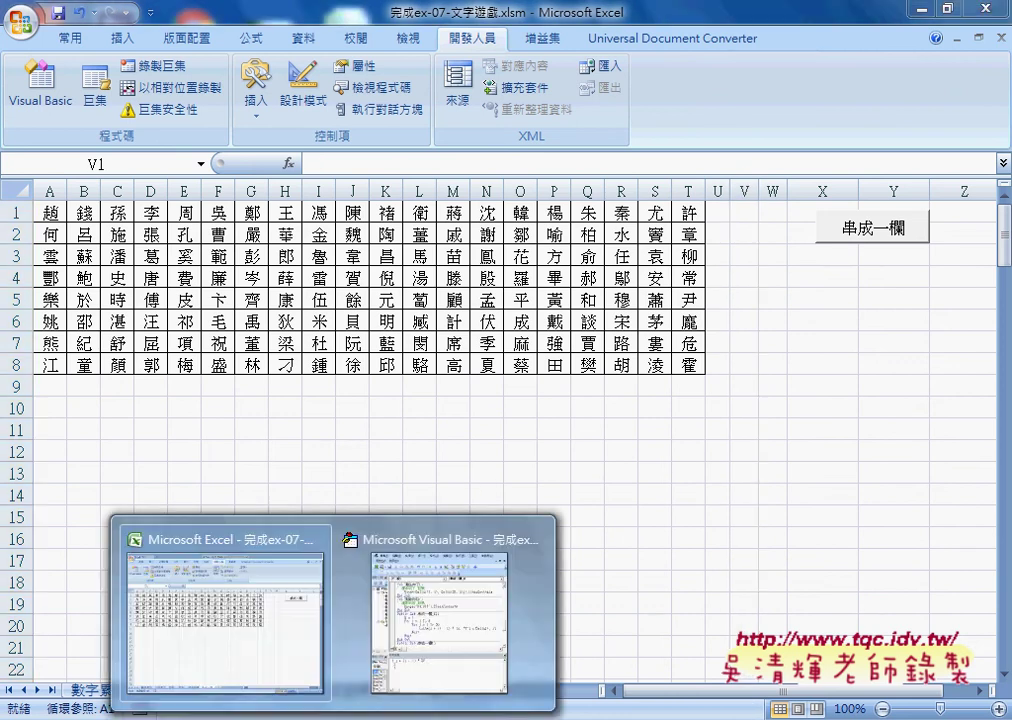
{"action": "left_click", "coordinate": [440, 610]}
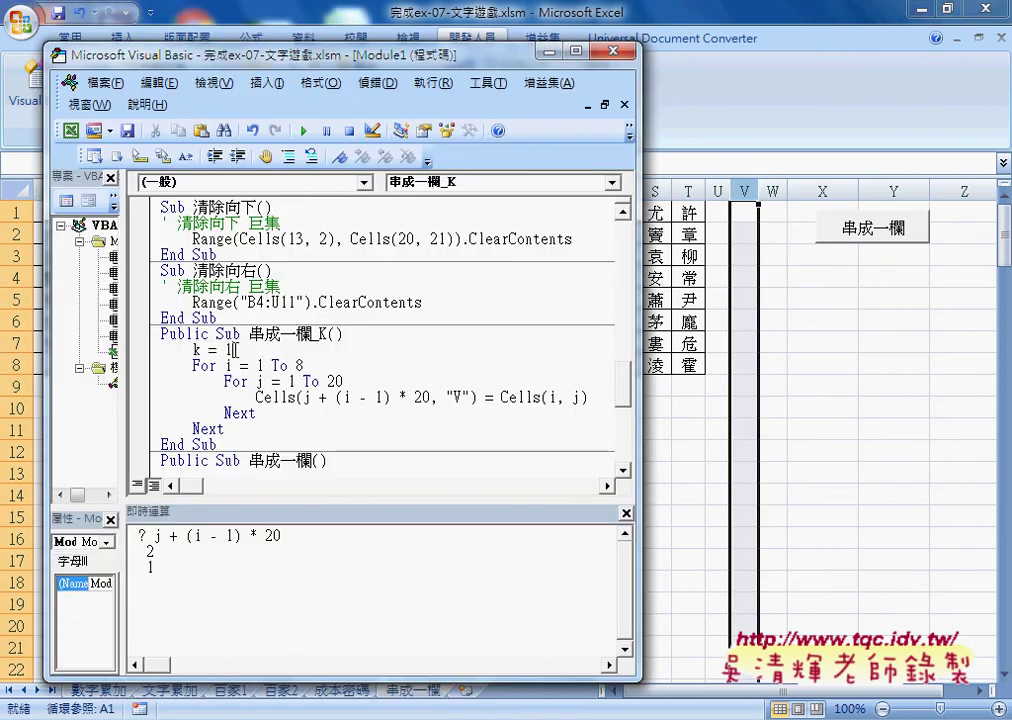
{"action": "left_click_drag", "start_coordinate": [232, 349], "coordinate": [193, 349]}
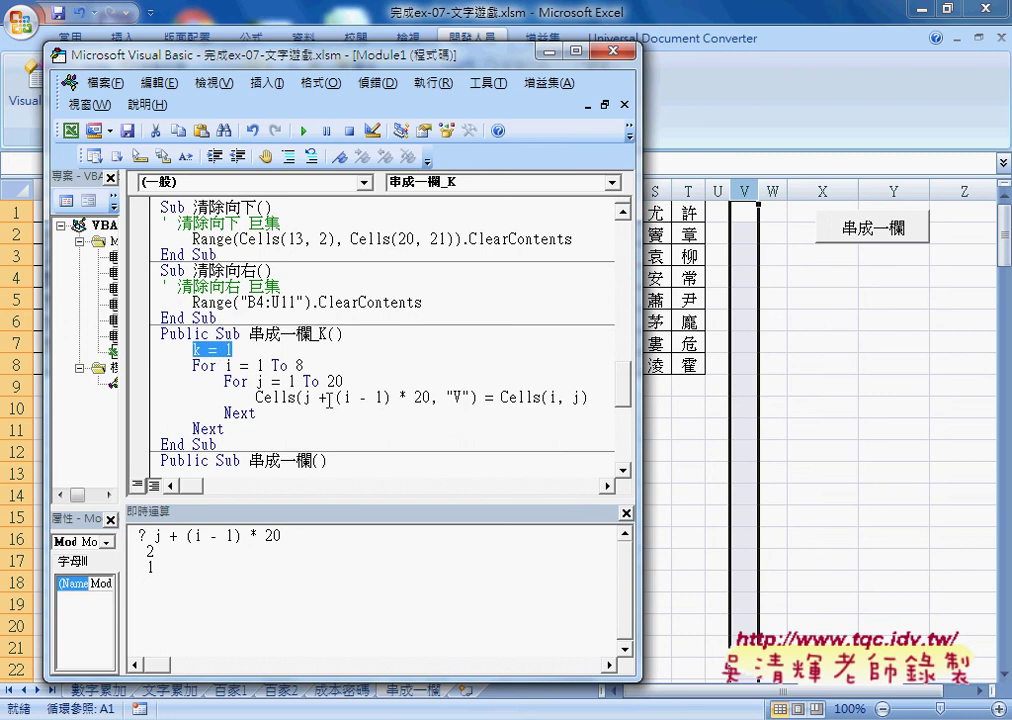
{"action": "left_click_drag", "start_coordinate": [305, 398], "coordinate": [432, 398]}
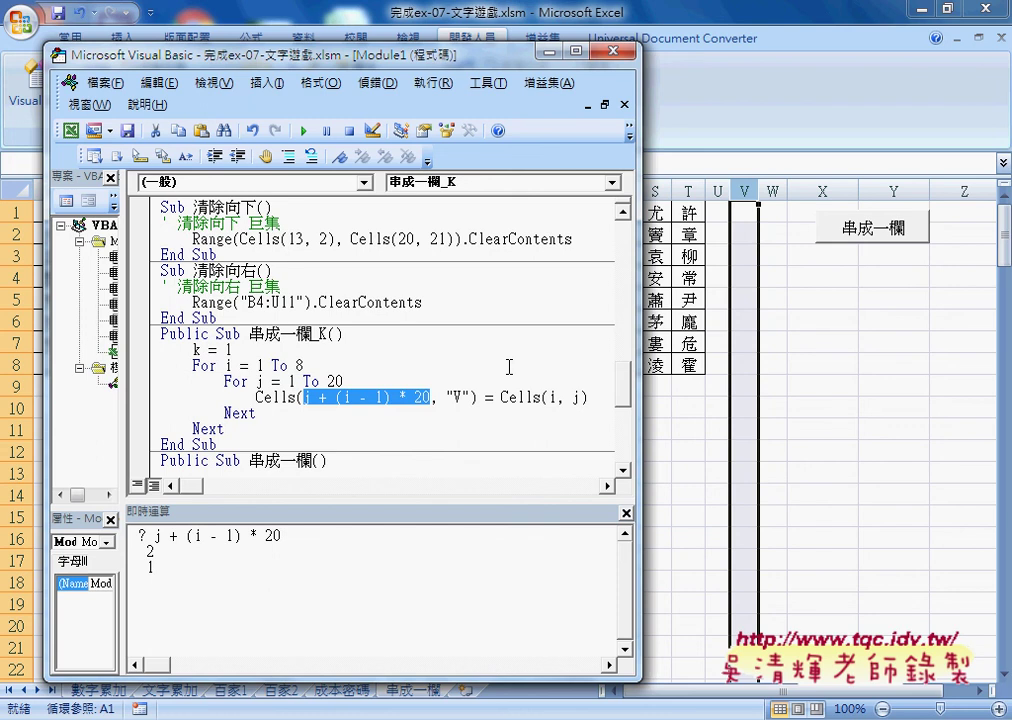
Step: Replace the row expression with k, giving Cells(k, "V"), and start a k=k line beneath it
{"action": "type", "text": "k"}
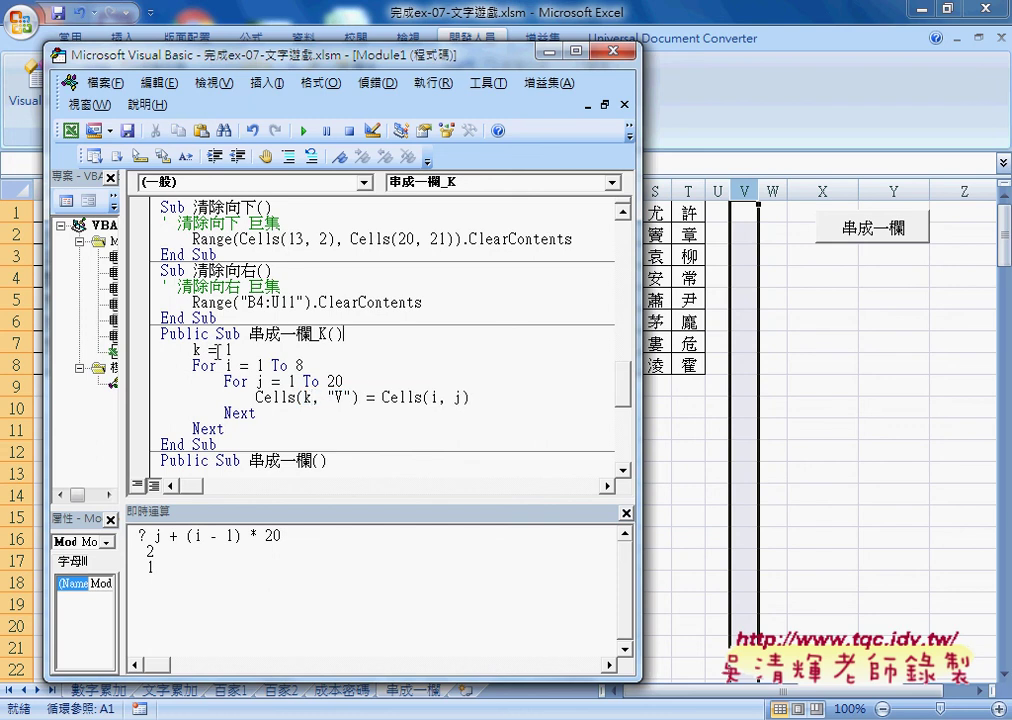
{"action": "double_click", "coordinate": [308, 397]}
{"action": "left_click", "coordinate": [476, 398]}
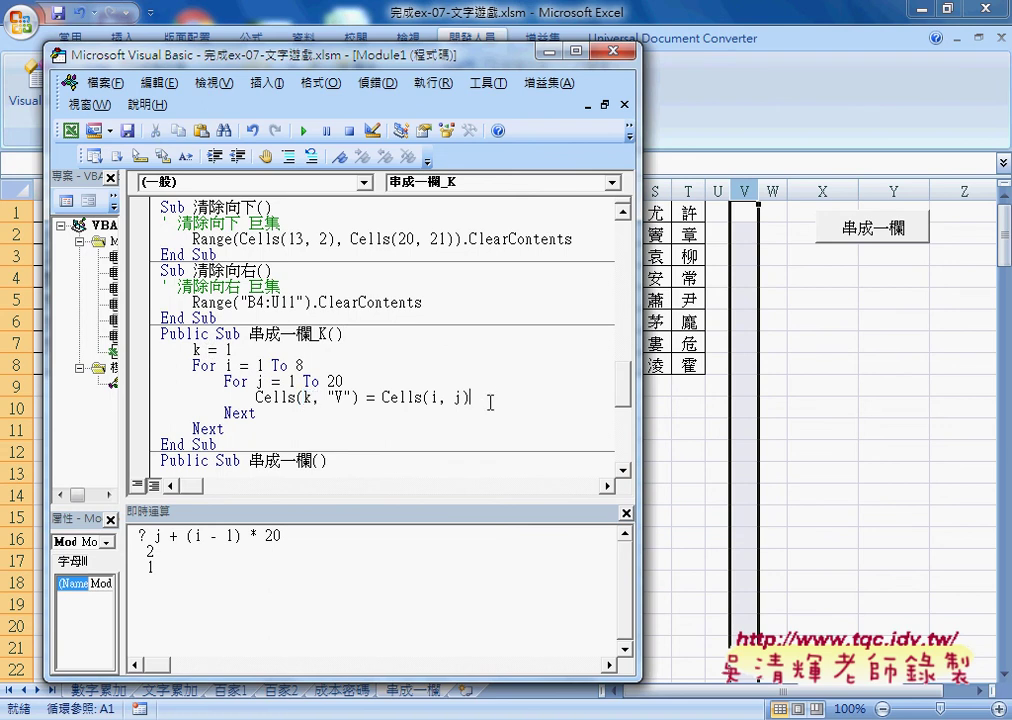
{"action": "double_click", "coordinate": [308, 397]}
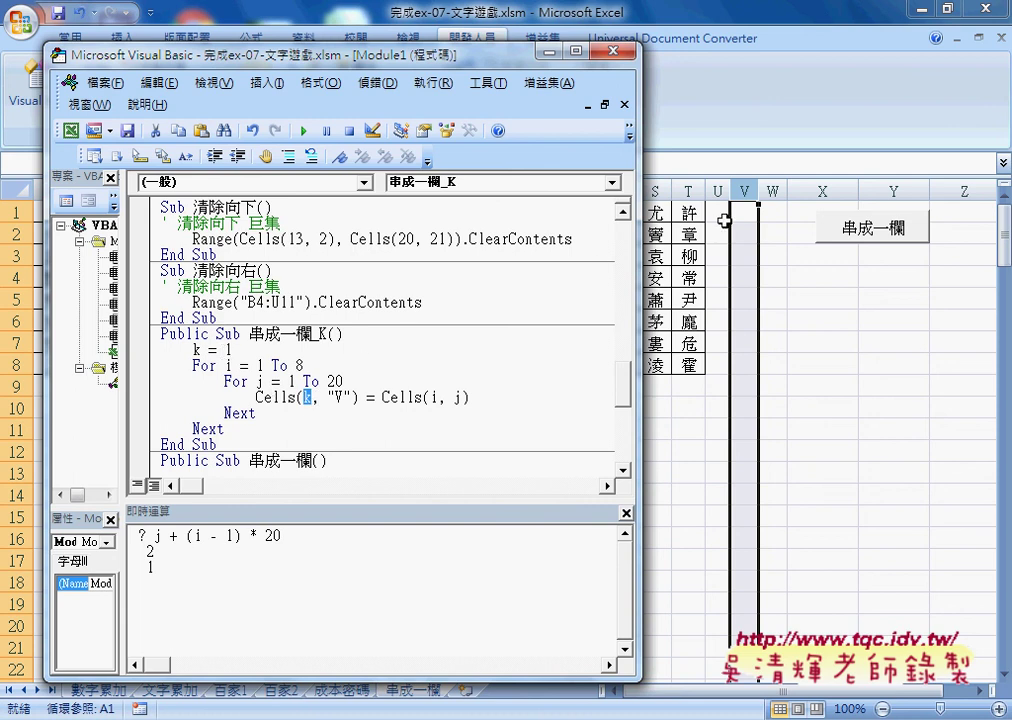
{"action": "left_click", "coordinate": [521, 401]}
{"action": "key", "text": "Return"}
{"action": "type", "text": "k"}
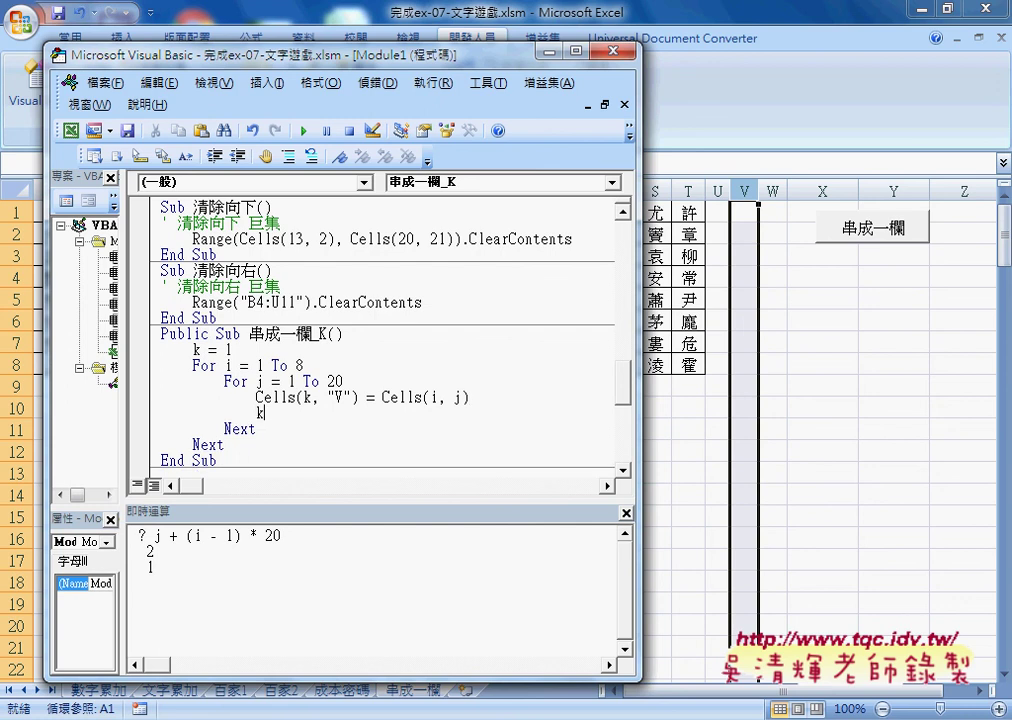
{"action": "type", "text": "=k+1"}
Step: Finish the k = k + 1 line and highlight k = 1 and k = k + 1 to explain the counter
{"action": "key", "text": "Down"}
{"action": "left_click", "coordinate": [245, 349]}
{"action": "left_click_drag", "start_coordinate": [245, 349], "coordinate": [193, 349]}
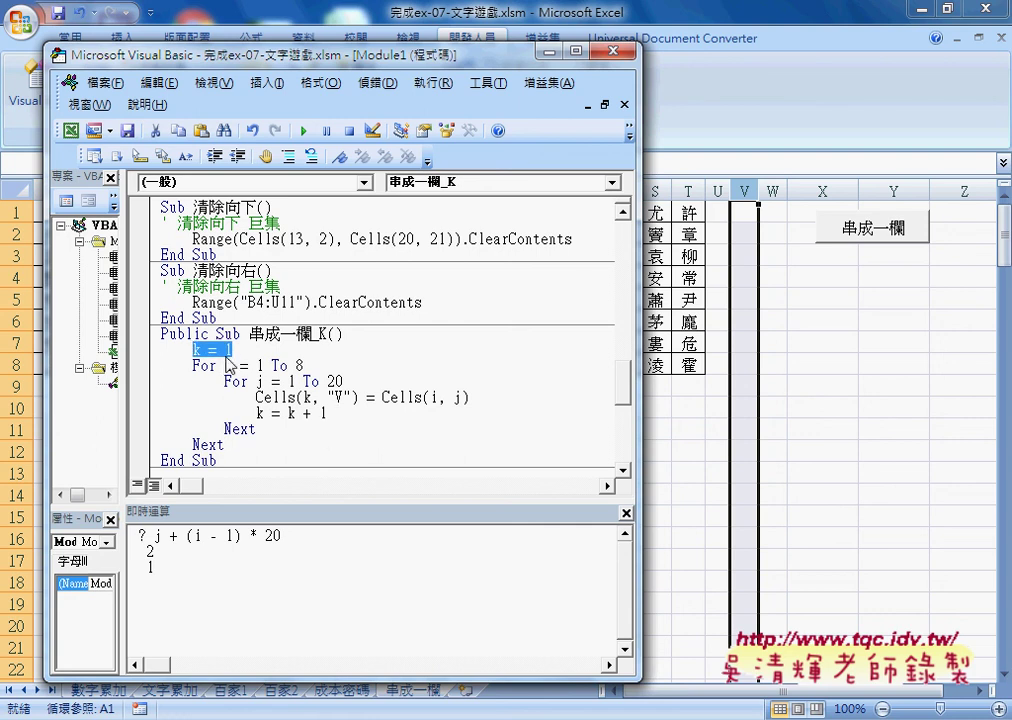
{"action": "left_click", "coordinate": [238, 350]}
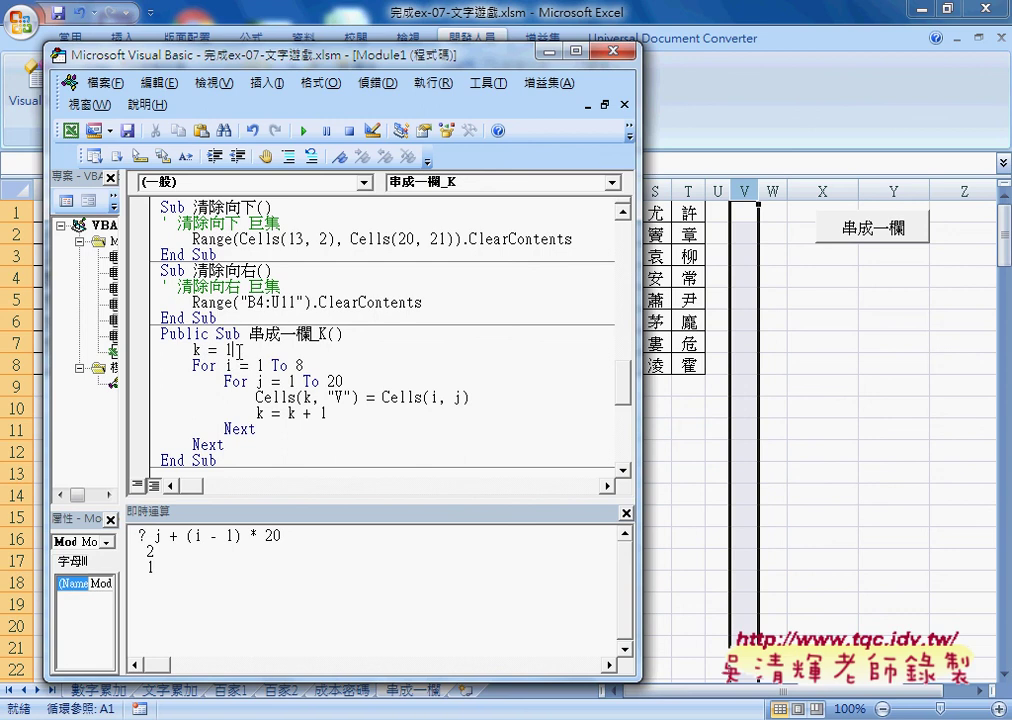
{"action": "left_click_drag", "start_coordinate": [238, 350], "coordinate": [193, 350]}
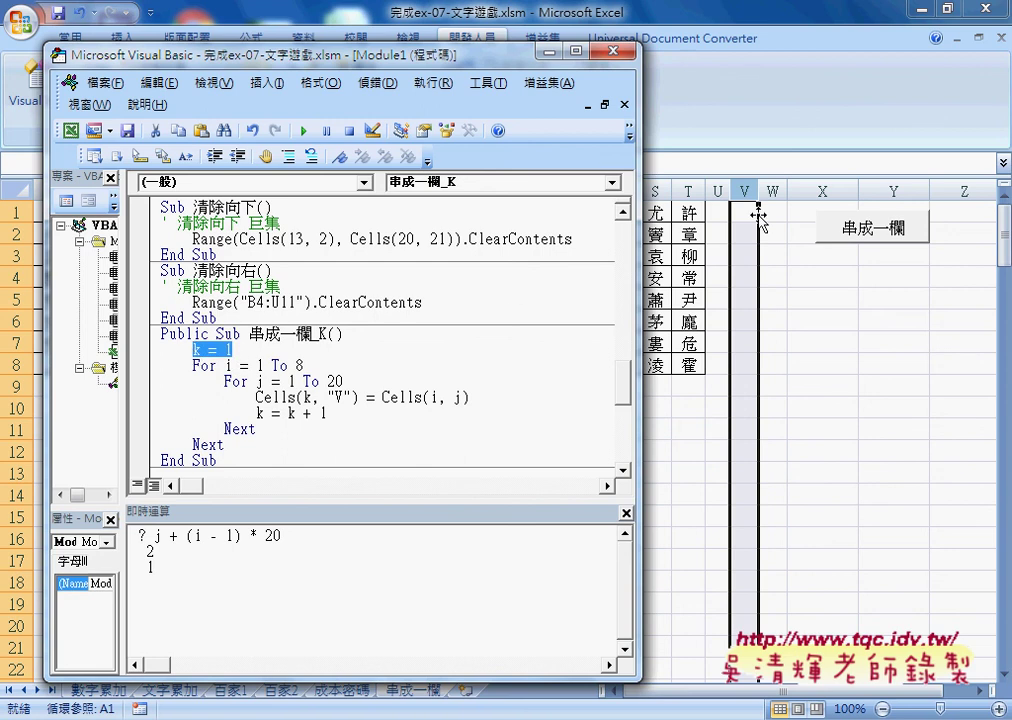
{"action": "left_click", "coordinate": [321, 398]}
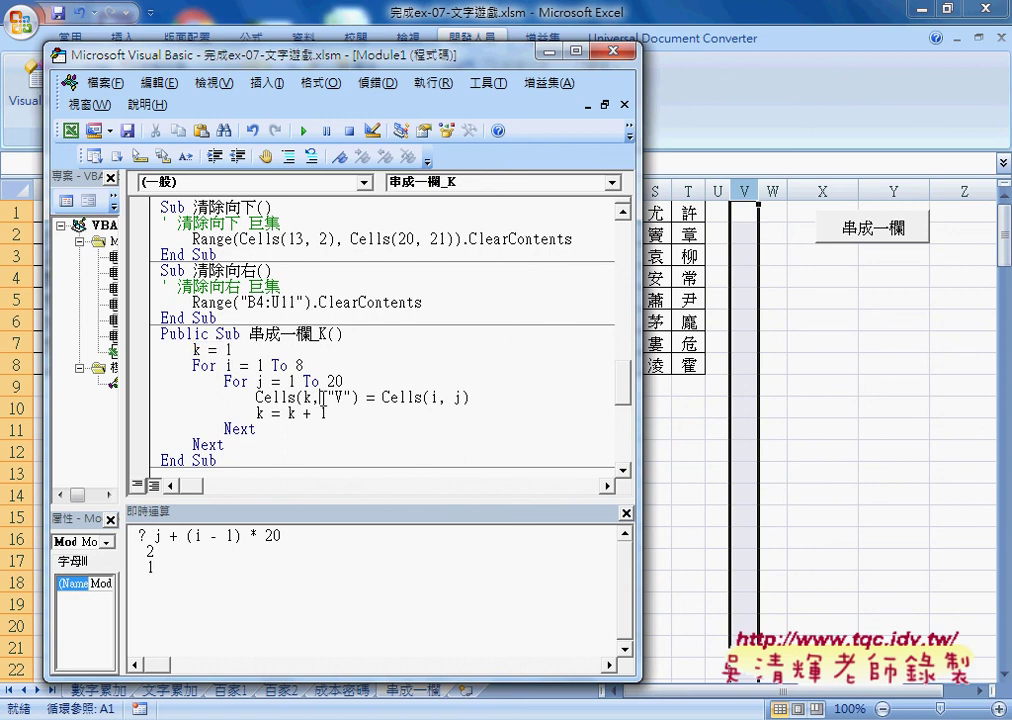
{"action": "left_click_drag", "start_coordinate": [328, 413], "coordinate": [256, 413]}
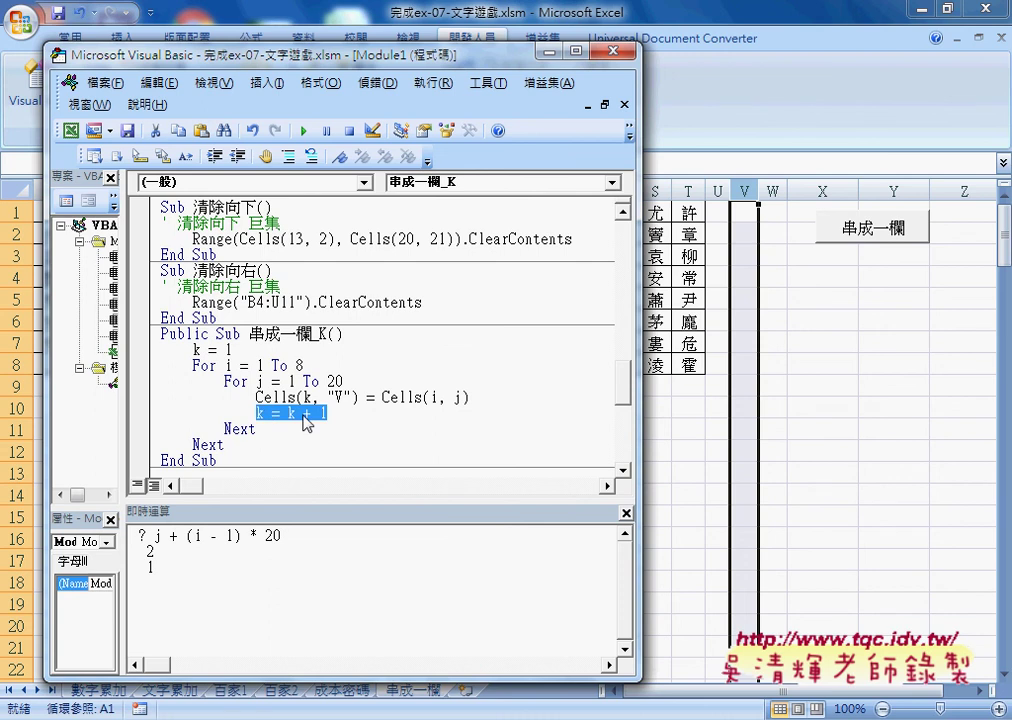
Step: Contrast the earlier j + (i - 1) * 20 evaluation with the k counter lines, then close the Immediate window
{"action": "left_click_drag", "start_coordinate": [154, 536], "coordinate": [299, 545]}
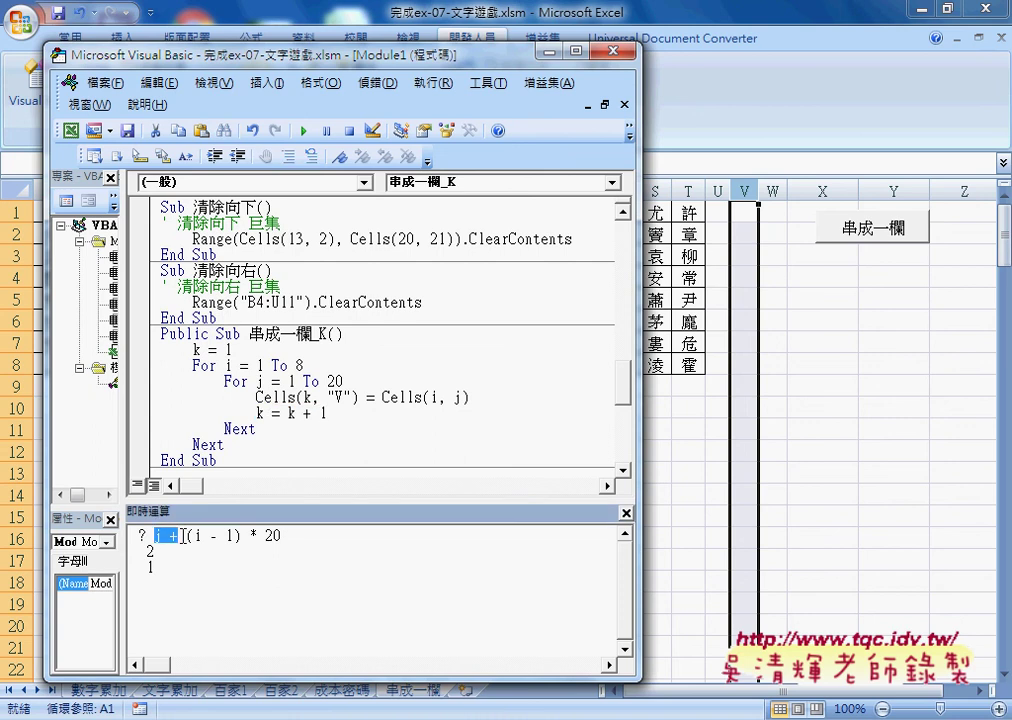
{"action": "left_click", "coordinate": [299, 545]}
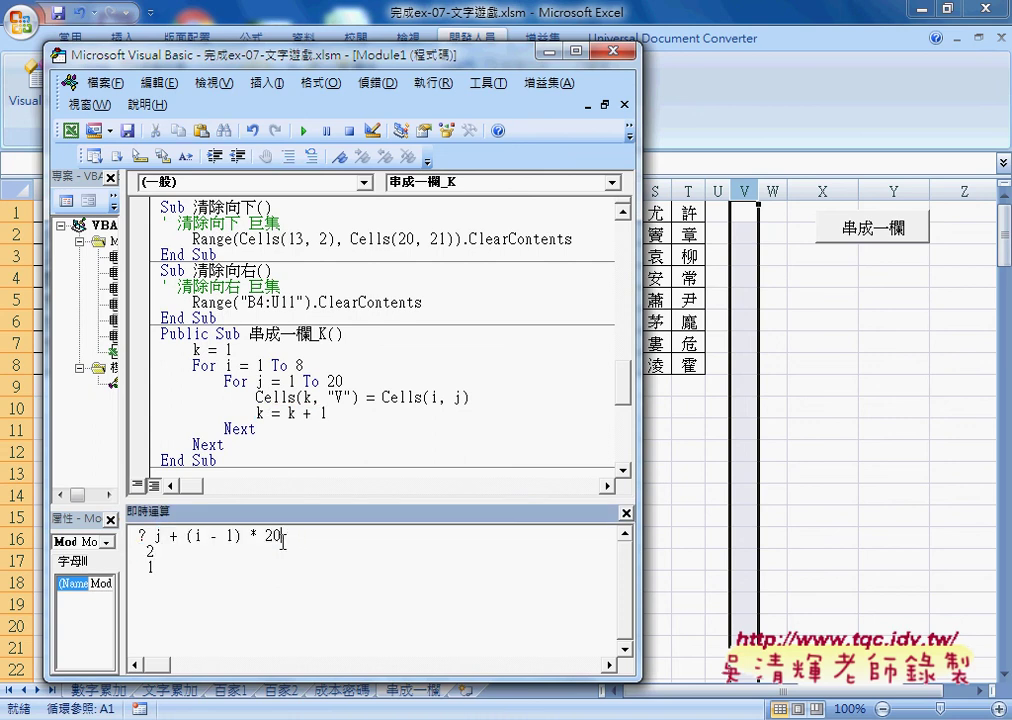
{"action": "left_click_drag", "start_coordinate": [282, 536], "coordinate": [155, 540]}
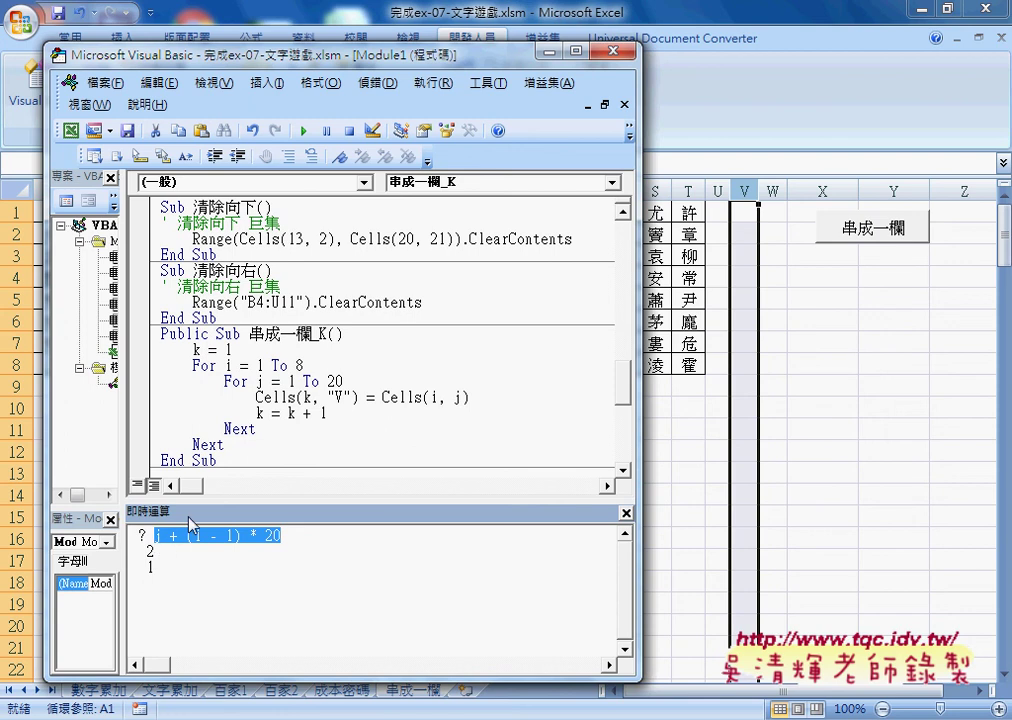
{"action": "left_click_drag", "start_coordinate": [233, 349], "coordinate": [193, 350]}
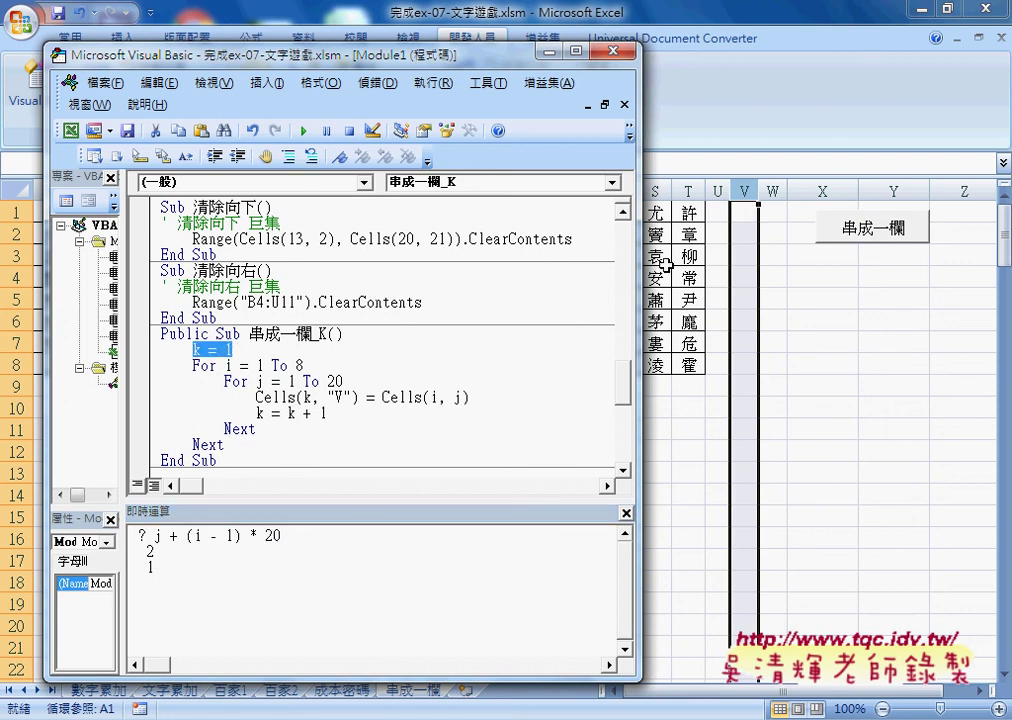
{"action": "double_click", "coordinate": [307, 398]}
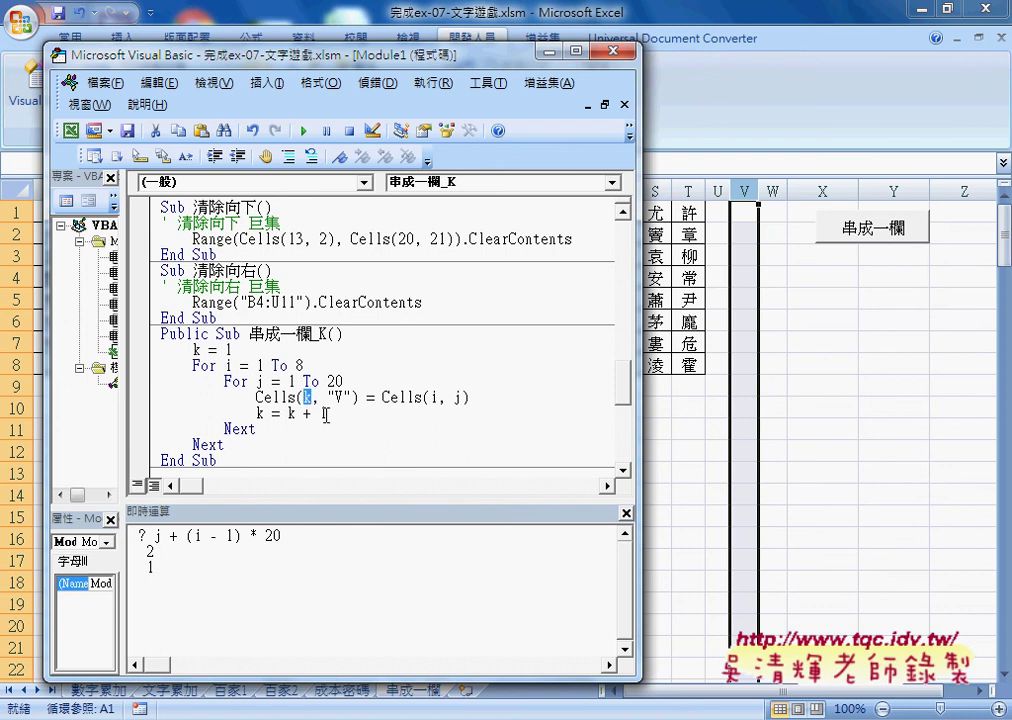
{"action": "left_click_drag", "start_coordinate": [328, 413], "coordinate": [256, 413]}
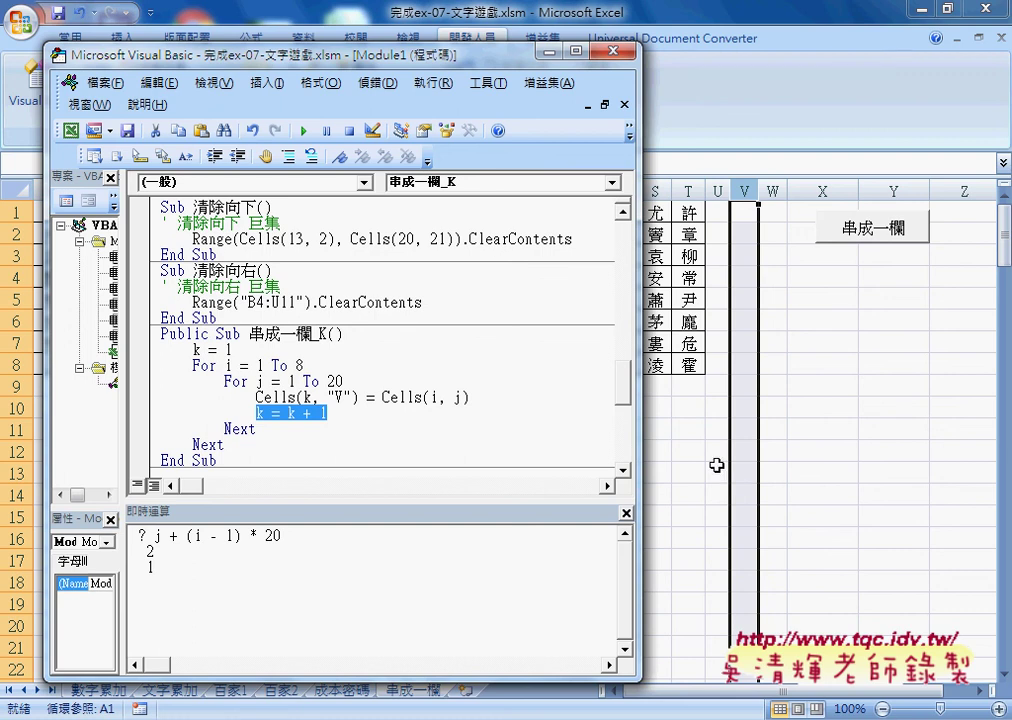
{"action": "left_click", "coordinate": [626, 513]}
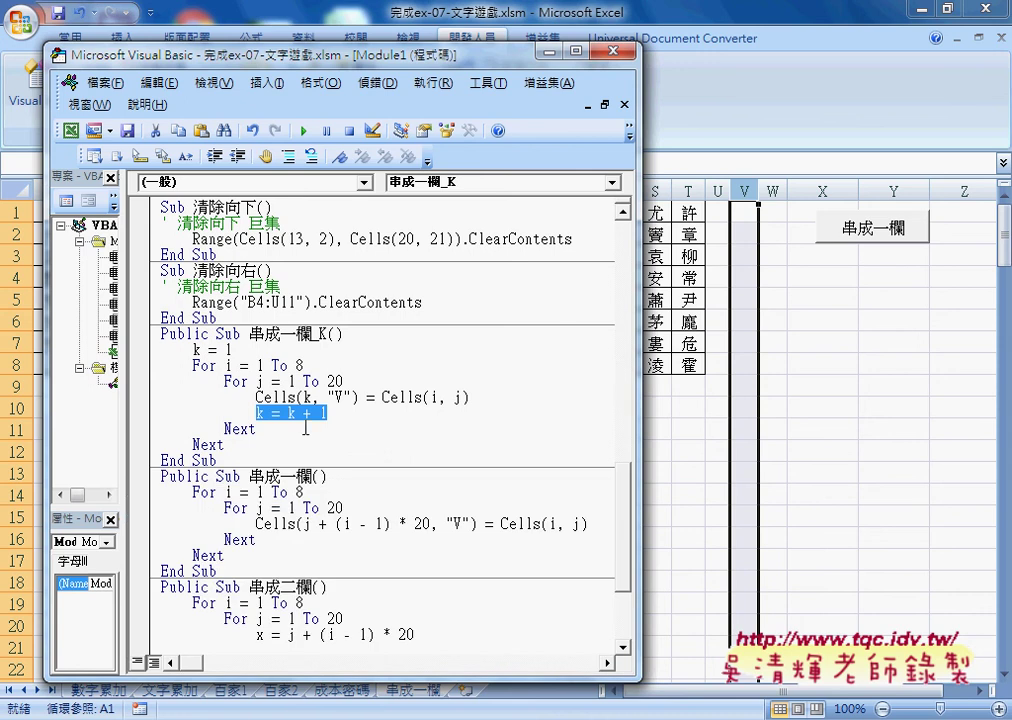
Step: Break on the Cells(k, "V") line and step through with F8, filling V1 to V3
{"action": "left_click", "coordinate": [143, 398]}
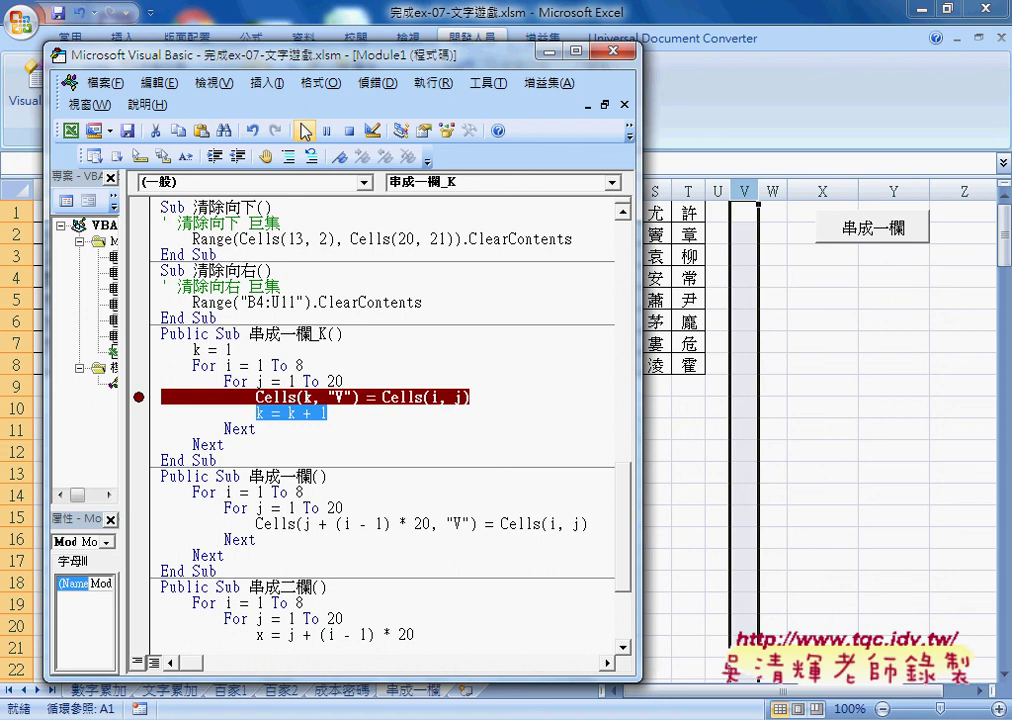
{"action": "left_click", "coordinate": [303, 130]}
{"action": "mouse_move", "coordinate": [197, 349]}
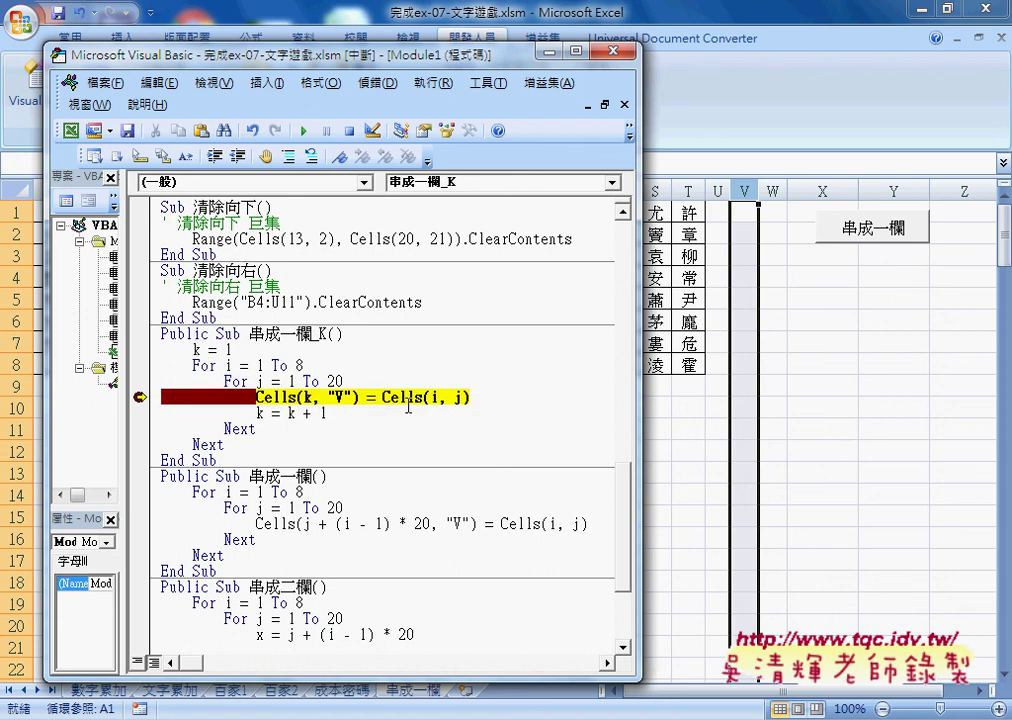
{"action": "key", "text": "F8"}
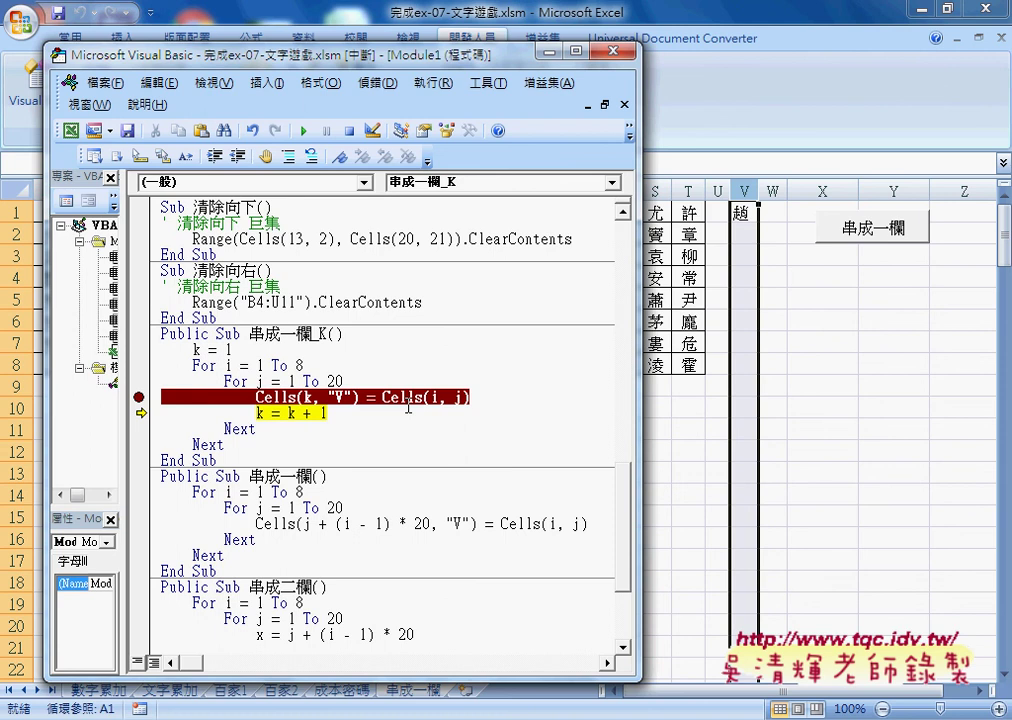
{"action": "key", "text": "F8"}
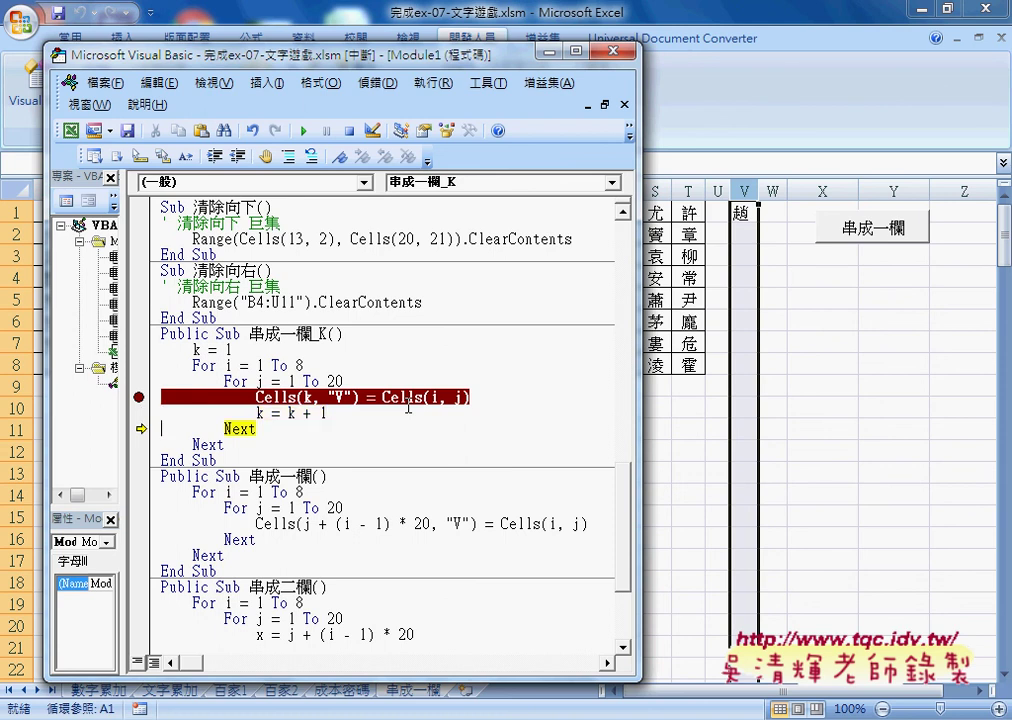
{"action": "mouse_move", "coordinate": [258, 412]}
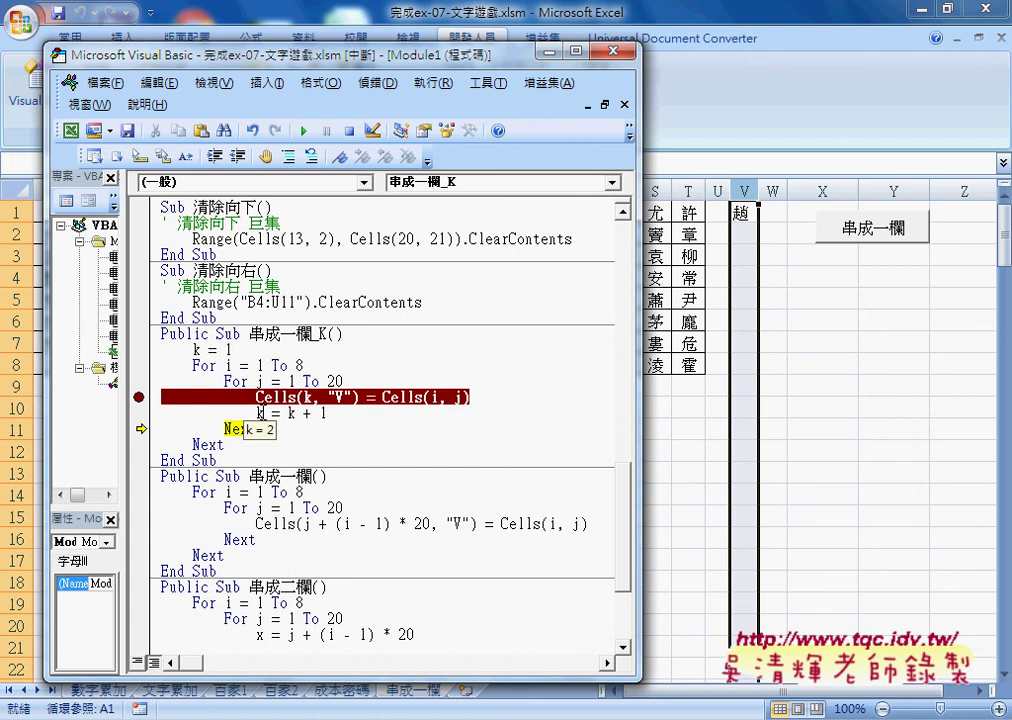
{"action": "key", "text": "F8"}
{"action": "key", "text": "F8"}
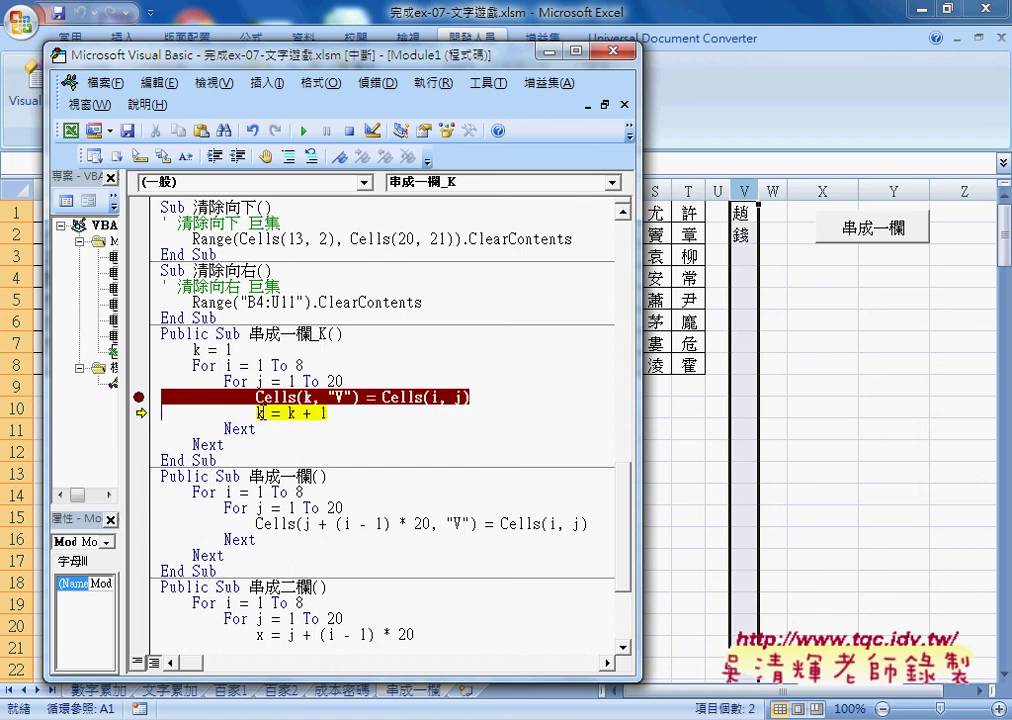
{"action": "key", "text": "F8"}
{"action": "key", "text": "F8"}
{"action": "key", "text": "F8"}
{"action": "key", "text": "F8"}
{"action": "key", "text": "F8"}
{"action": "key", "text": "F8"}
{"action": "key", "text": "F8"}
{"action": "key", "text": "F8"}
{"action": "key", "text": "F8"}
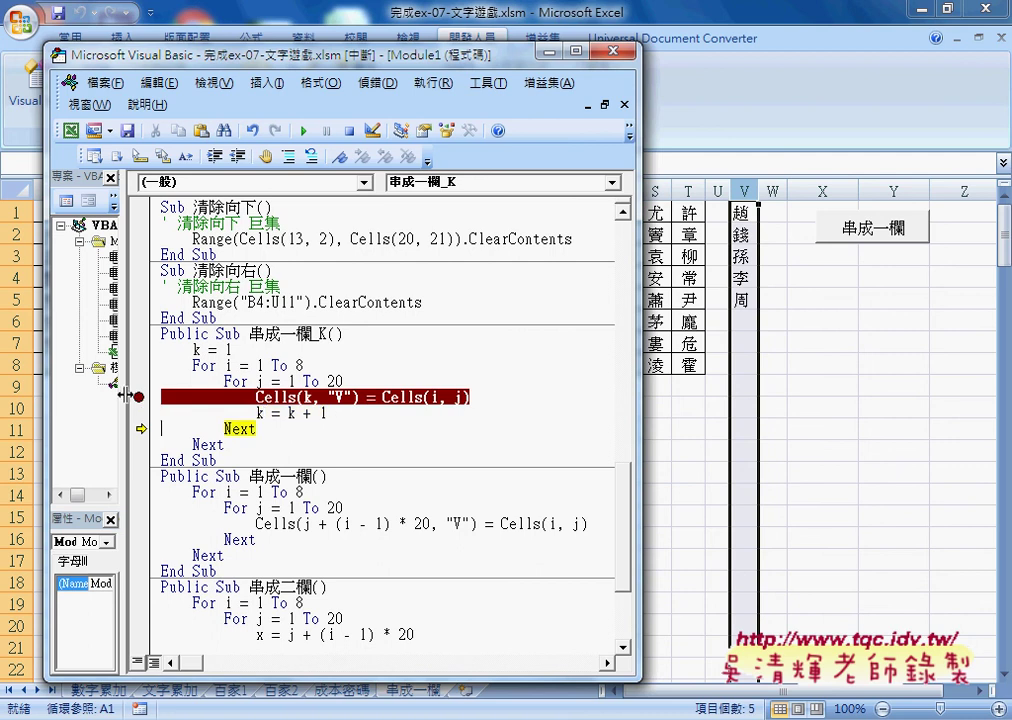
Step: Clear the breakpoint and resume so 串成一欄_K fills column V with all 160 surnames
{"action": "left_click", "coordinate": [138, 397]}
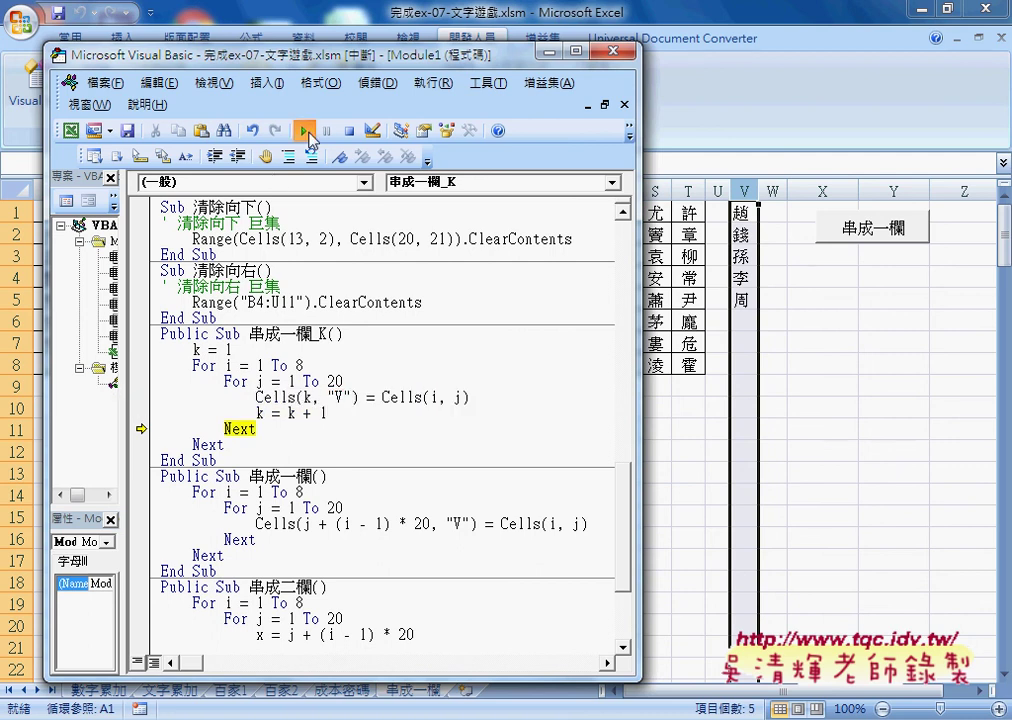
{"action": "left_click", "coordinate": [304, 132]}
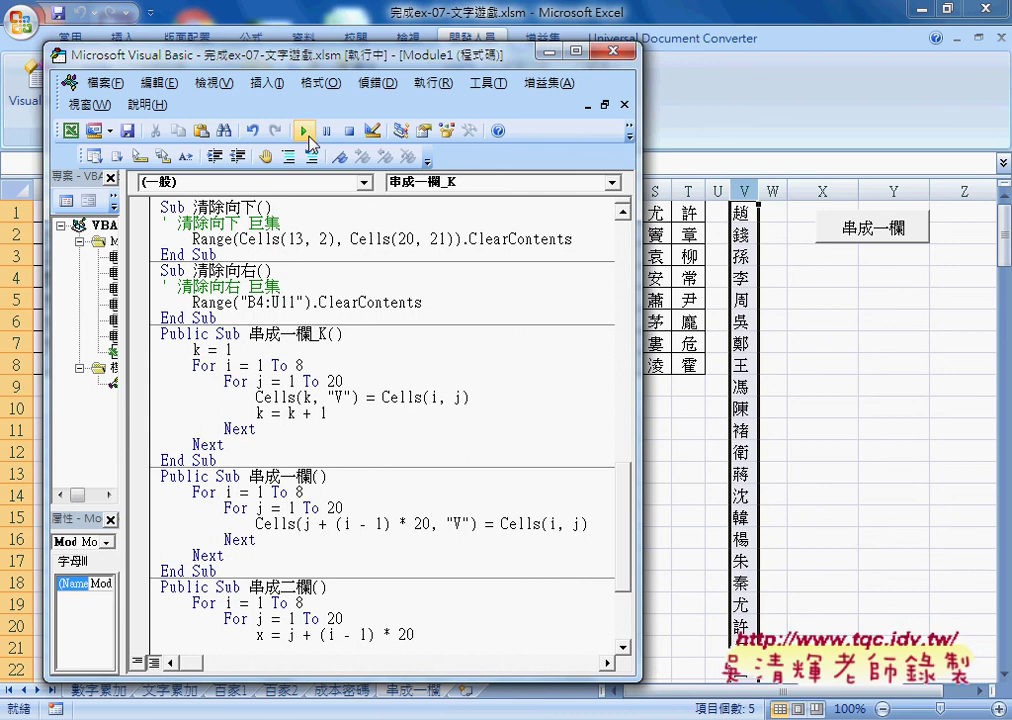
{"action": "mouse_move", "coordinate": [1006, 240]}
{"action": "left_mouse_down"}
{"action": "mouse_move", "coordinate": [978, 605]}
{"action": "mouse_move", "coordinate": [1007, 210]}
{"action": "left_mouse_up"}
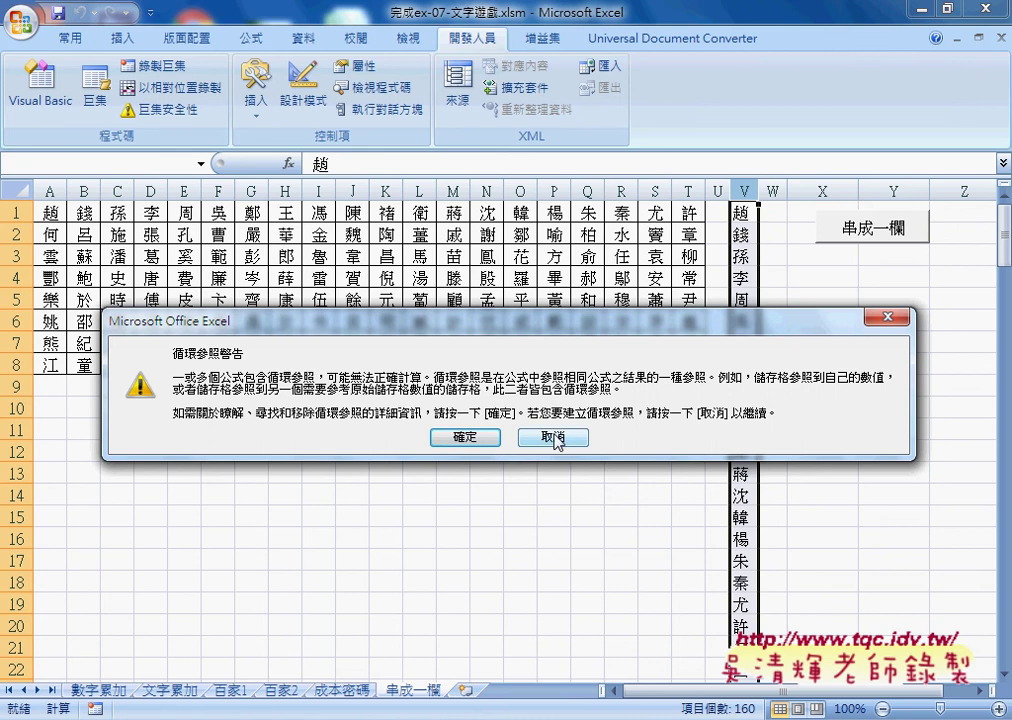
Step: Cancel the circular-reference warning and bring the VBA editor back
{"action": "left_click", "coordinate": [558, 437]}
{"action": "mouse_move", "coordinate": [335, 716]}
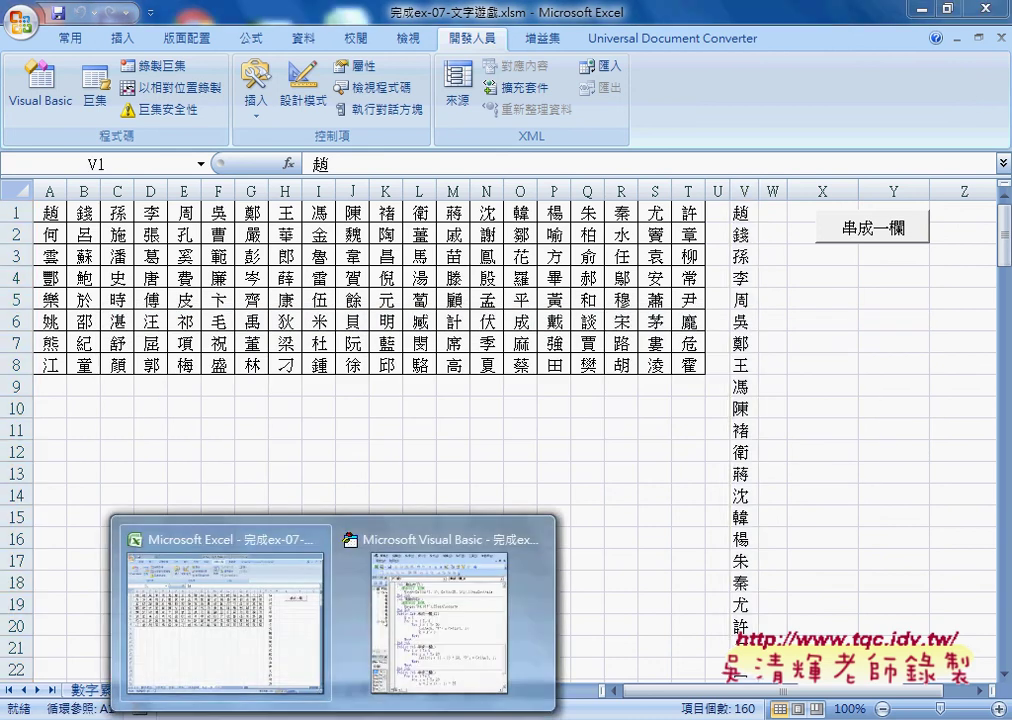
{"action": "left_click", "coordinate": [440, 620]}
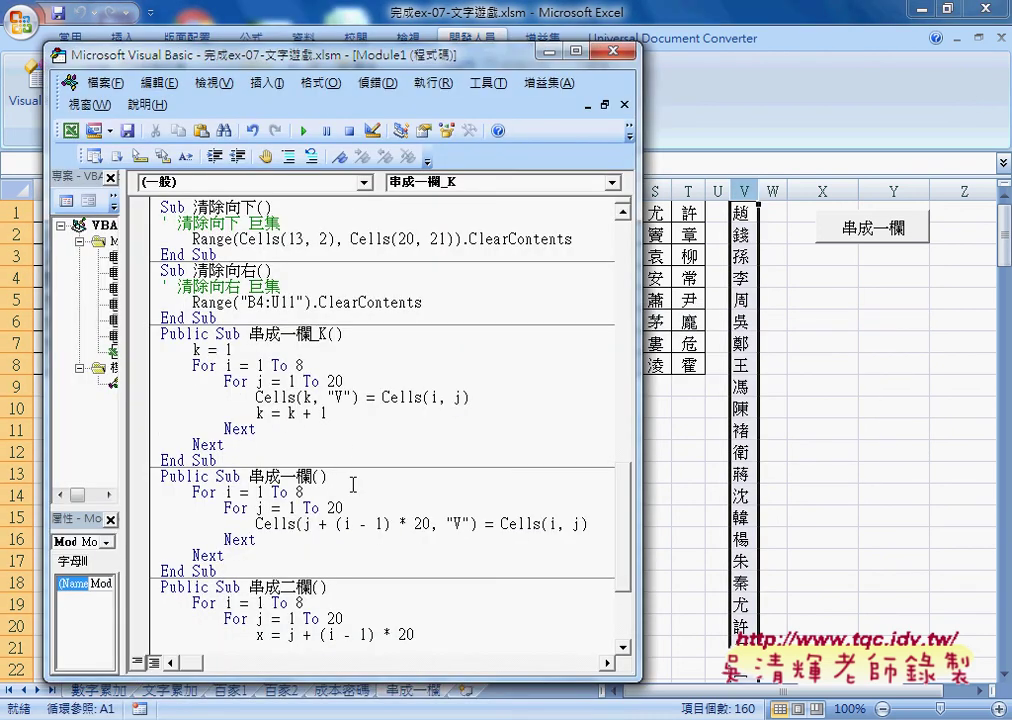
Step: Mark the target-cell expression, k = 1, k = k + 1, and the 串成二欄 name to compare procedures
{"action": "left_click_drag", "start_coordinate": [256, 523], "coordinate": [477, 532]}
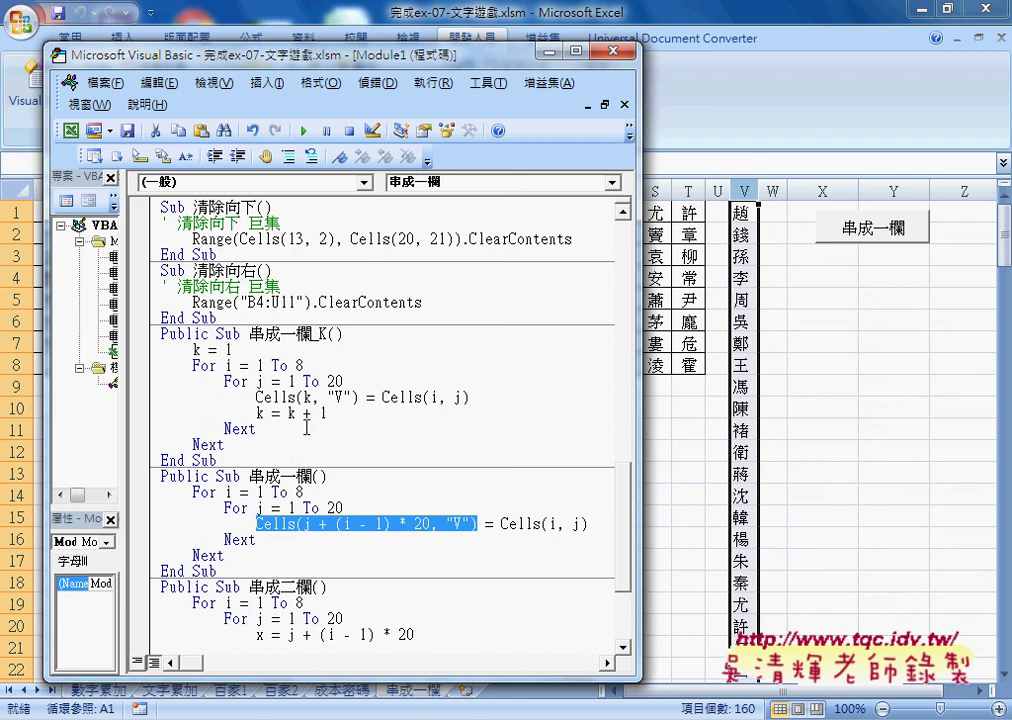
{"action": "left_click", "coordinate": [242, 349]}
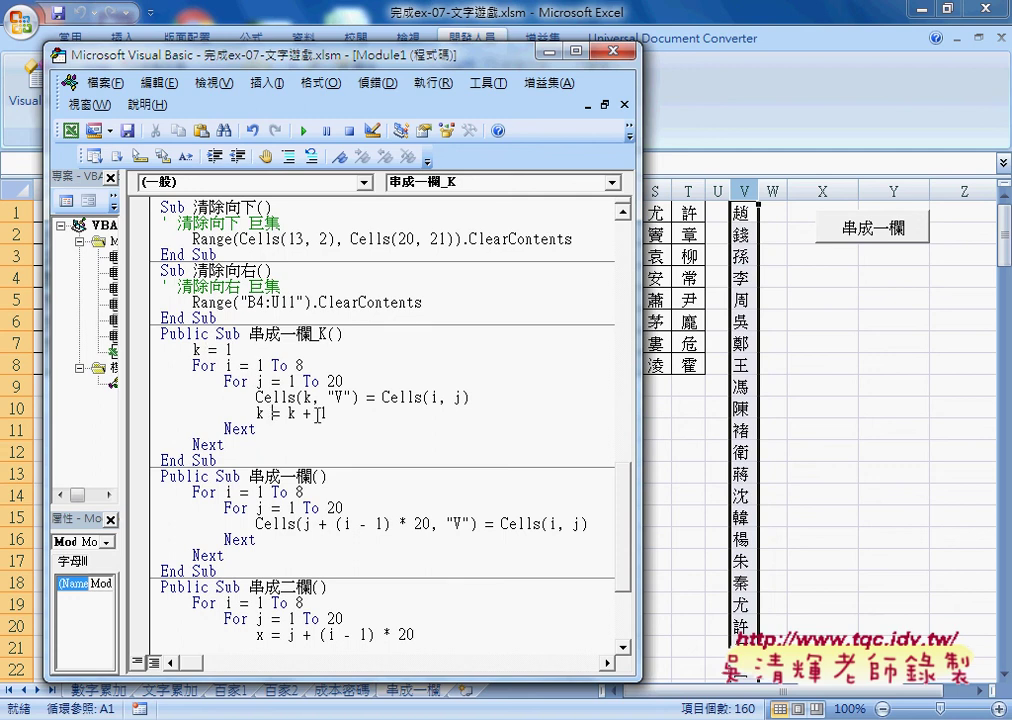
{"action": "left_click_drag", "start_coordinate": [330, 412], "coordinate": [257, 412]}
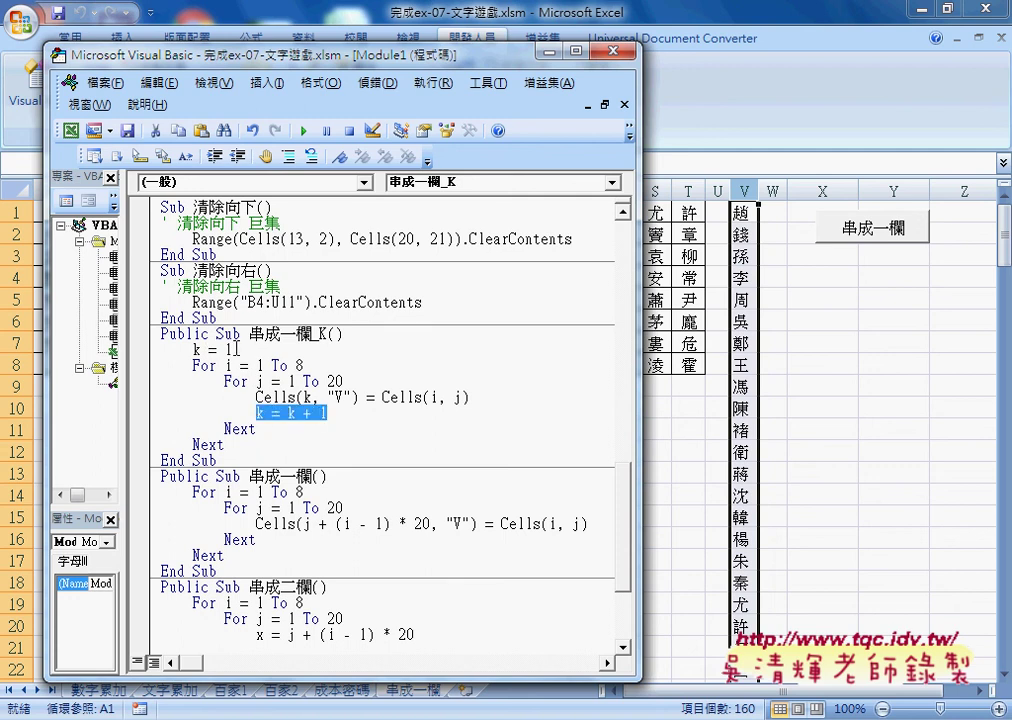
{"action": "left_click_drag", "start_coordinate": [231, 350], "coordinate": [194, 350]}
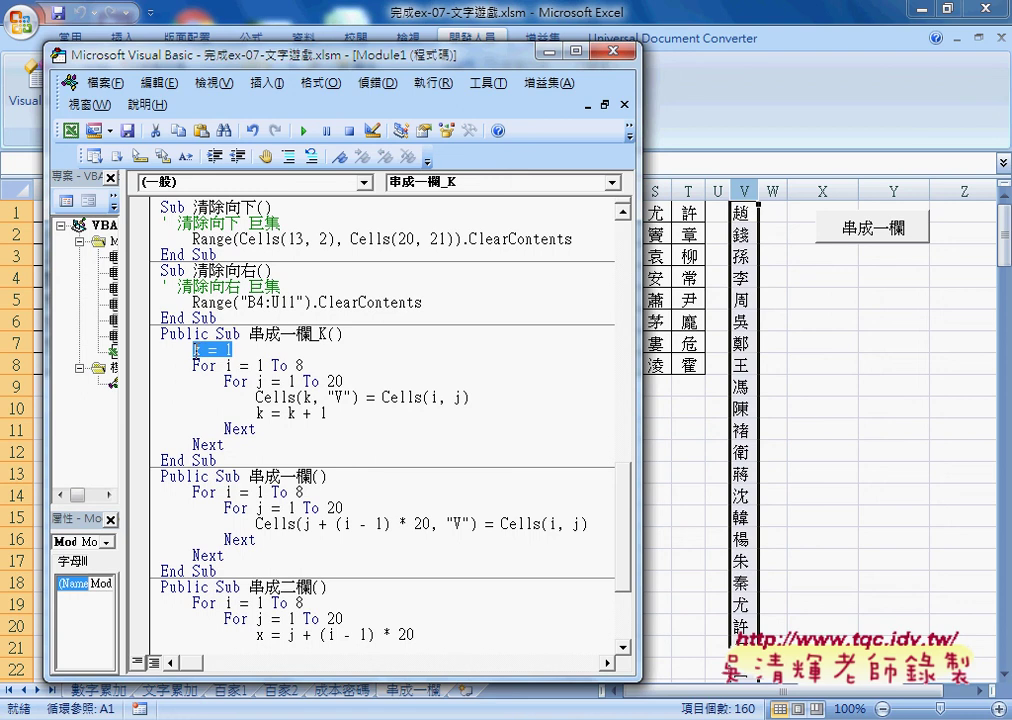
{"action": "left_click_drag", "start_coordinate": [328, 412], "coordinate": [258, 413]}
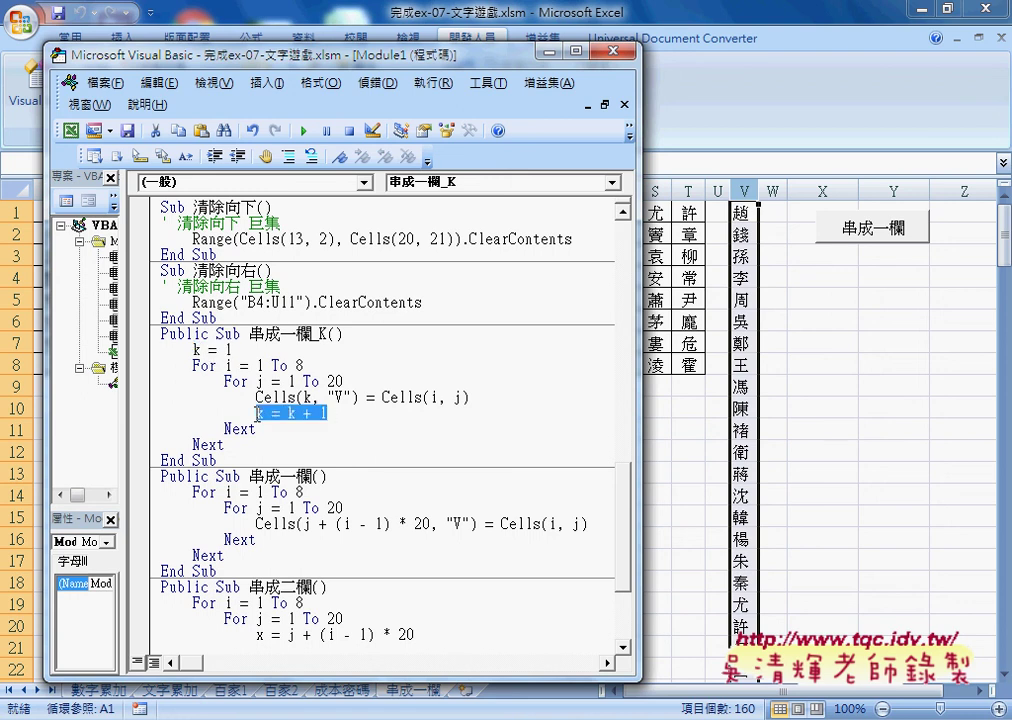
{"action": "left_click", "coordinate": [252, 414]}
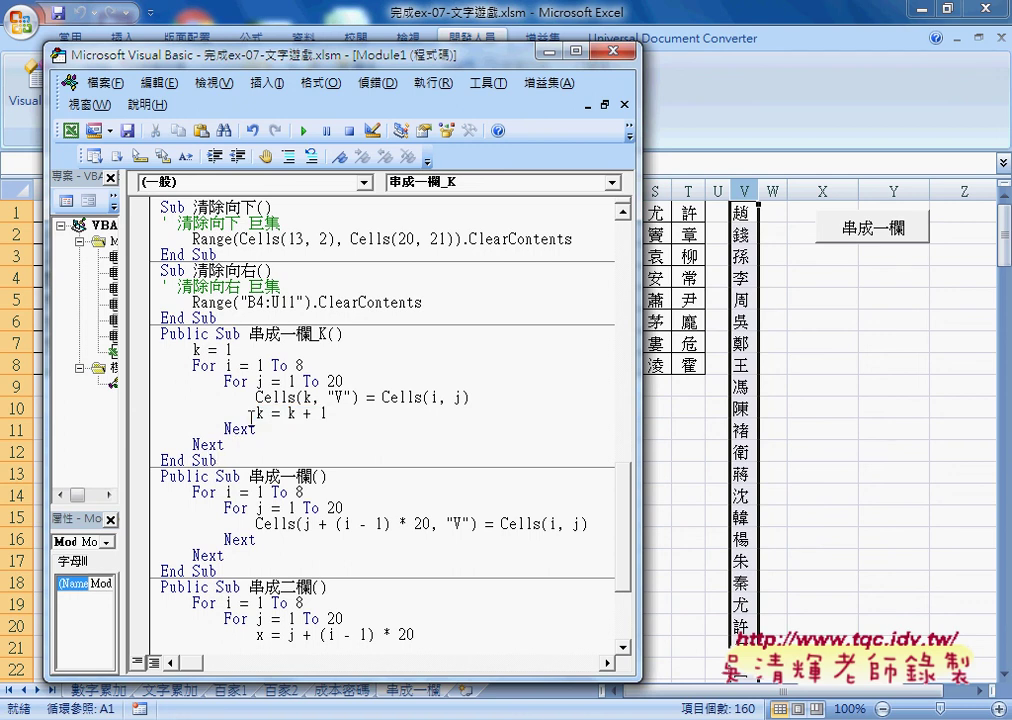
{"action": "left_click_drag", "start_coordinate": [249, 587], "coordinate": [311, 587]}
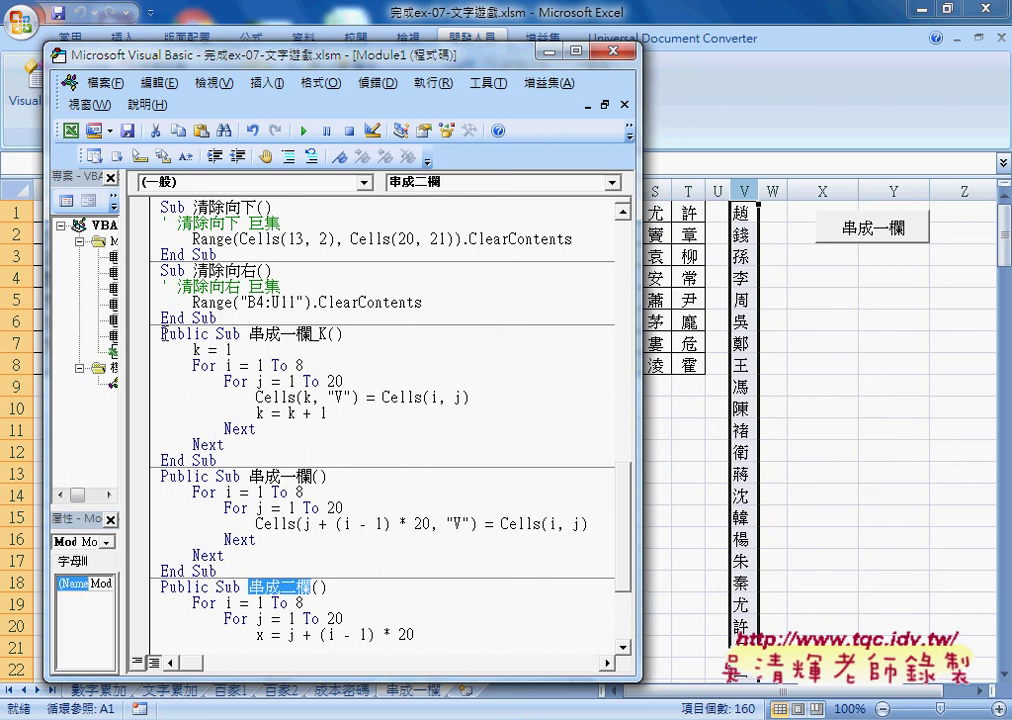
Step: Review the 串成一欄_K procedure and widen the VBA code window so its lines fit unwrapped
{"action": "mouse_move", "coordinate": [162, 333]}
{"action": "left_mouse_down"}
{"action": "mouse_move", "coordinate": [162, 476]}
{"action": "mouse_move", "coordinate": [217, 571]}
{"action": "left_mouse_up"}
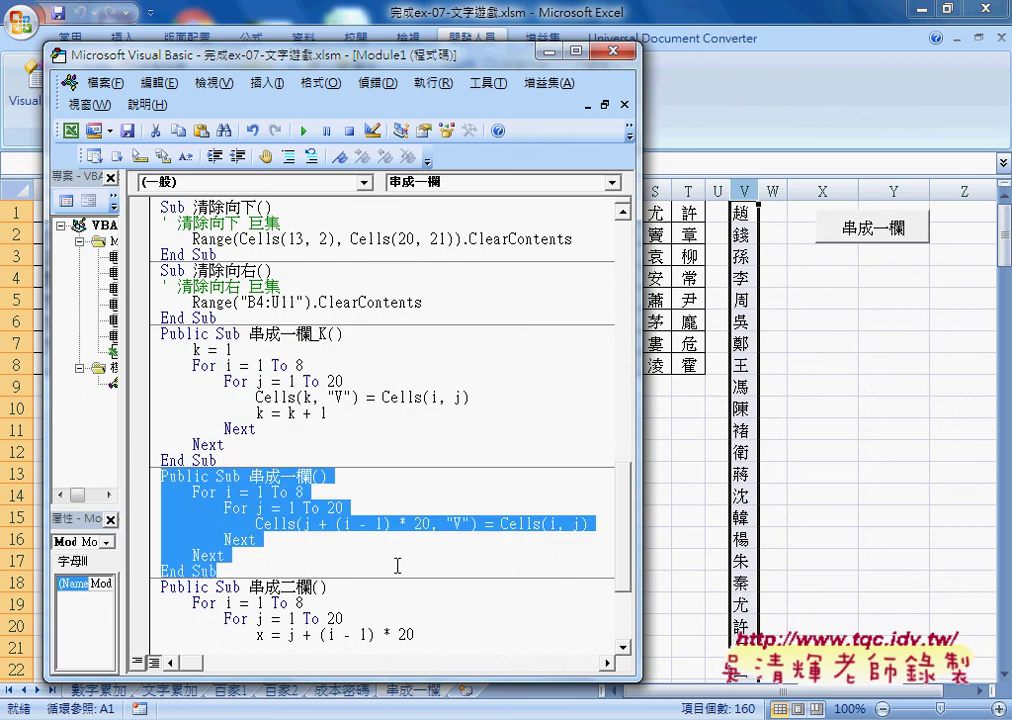
{"action": "scroll", "coordinate": [397, 566], "scroll_direction": "down", "scroll_amount": 1}
{"action": "scroll", "coordinate": [396, 570], "scroll_direction": "down", "scroll_amount": 1}
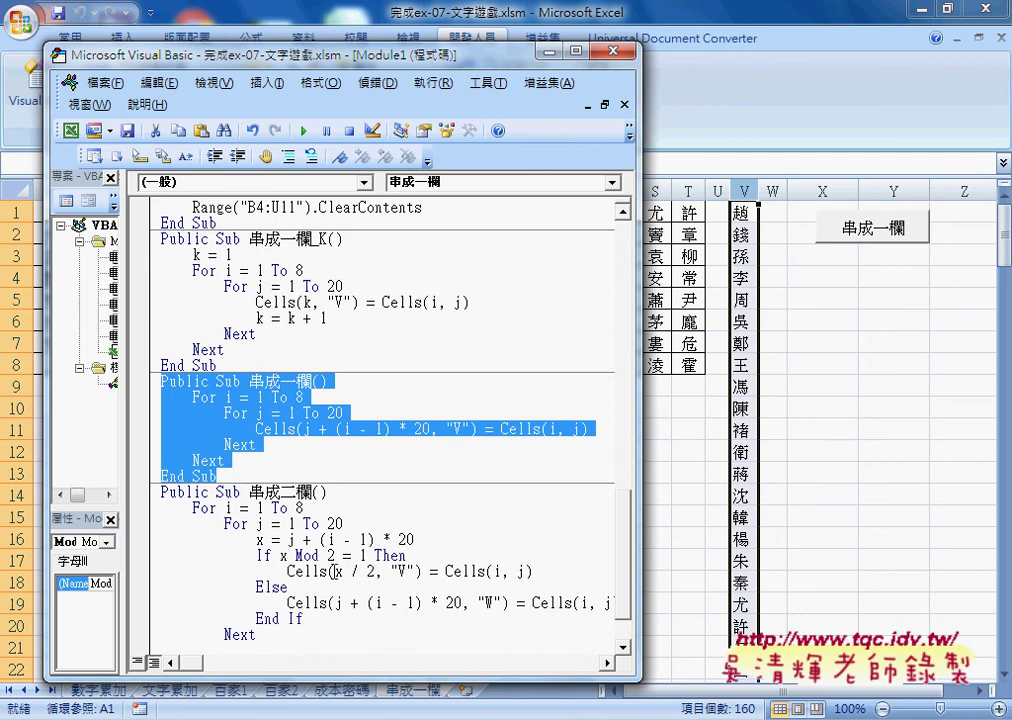
{"action": "scroll", "coordinate": [289, 501], "scroll_direction": "up", "scroll_amount": 3}
{"action": "mouse_move", "coordinate": [158, 381]}
{"action": "left_mouse_down"}
{"action": "mouse_move", "coordinate": [228, 437]}
{"action": "mouse_move", "coordinate": [216, 507]}
{"action": "left_mouse_up"}
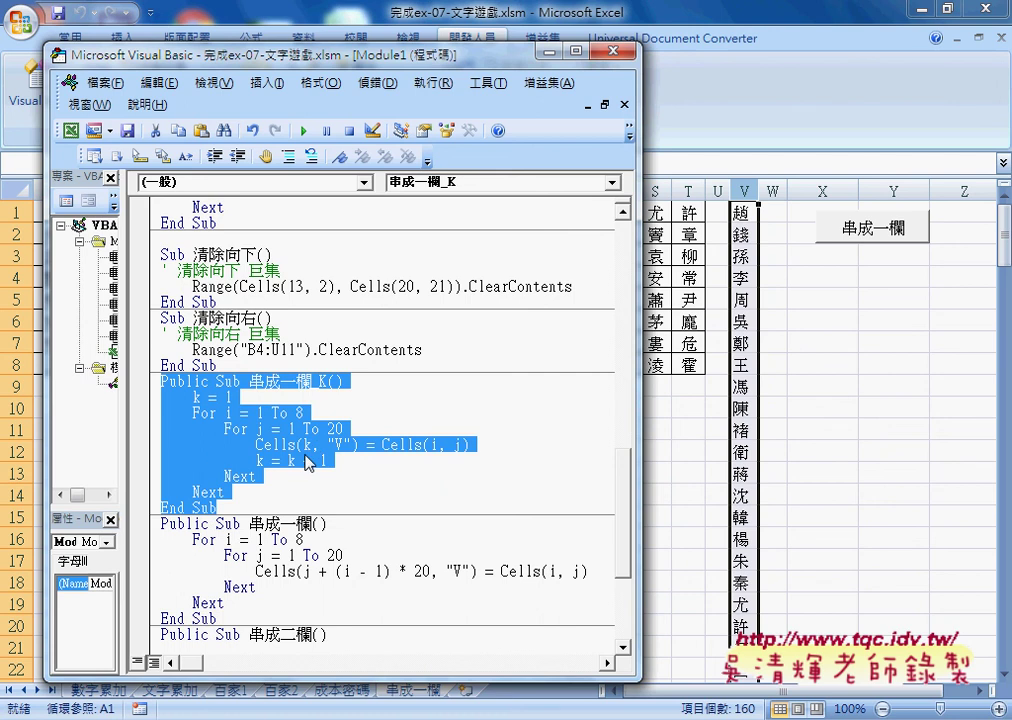
{"action": "scroll", "coordinate": [305, 460], "scroll_direction": "down", "scroll_amount": 1}
{"action": "scroll", "coordinate": [305, 460], "scroll_direction": "up", "scroll_amount": 1}
{"action": "scroll", "coordinate": [320, 445], "scroll_direction": "down", "scroll_amount": 1}
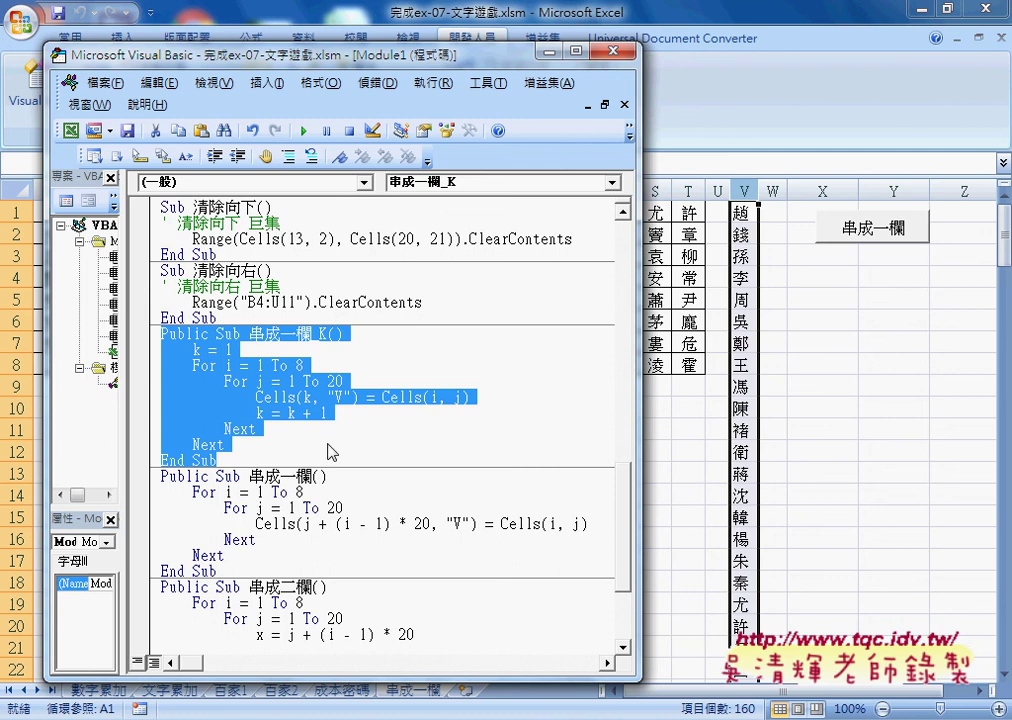
{"action": "left_click_drag", "start_coordinate": [640, 400], "coordinate": [733, 400]}
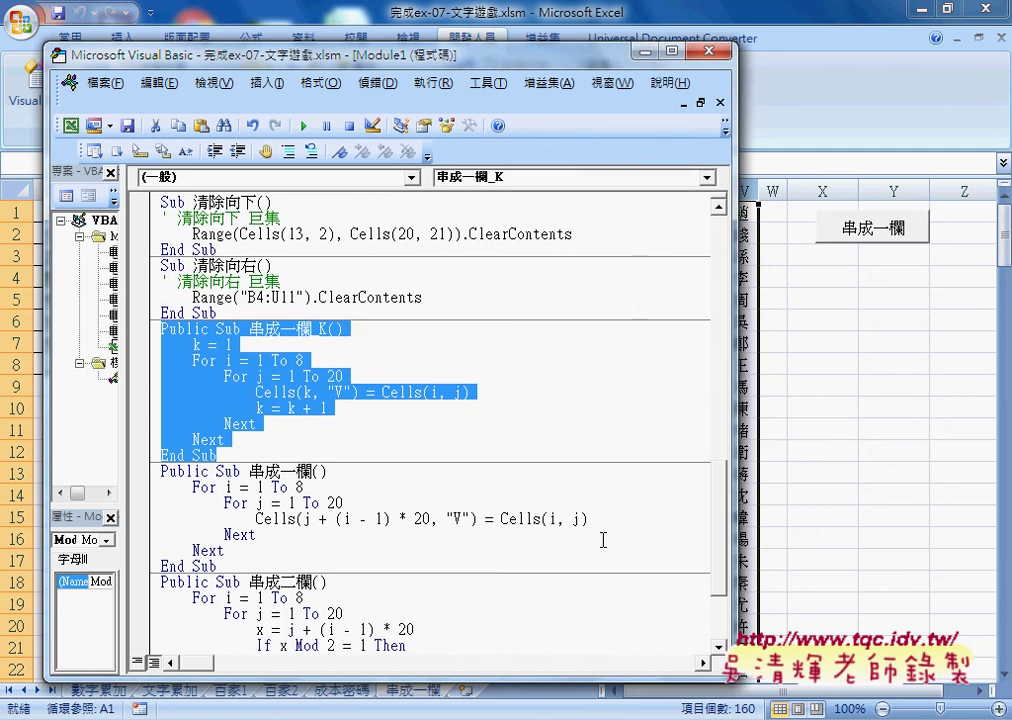
{"action": "left_click_drag", "start_coordinate": [589, 519], "coordinate": [256, 519]}
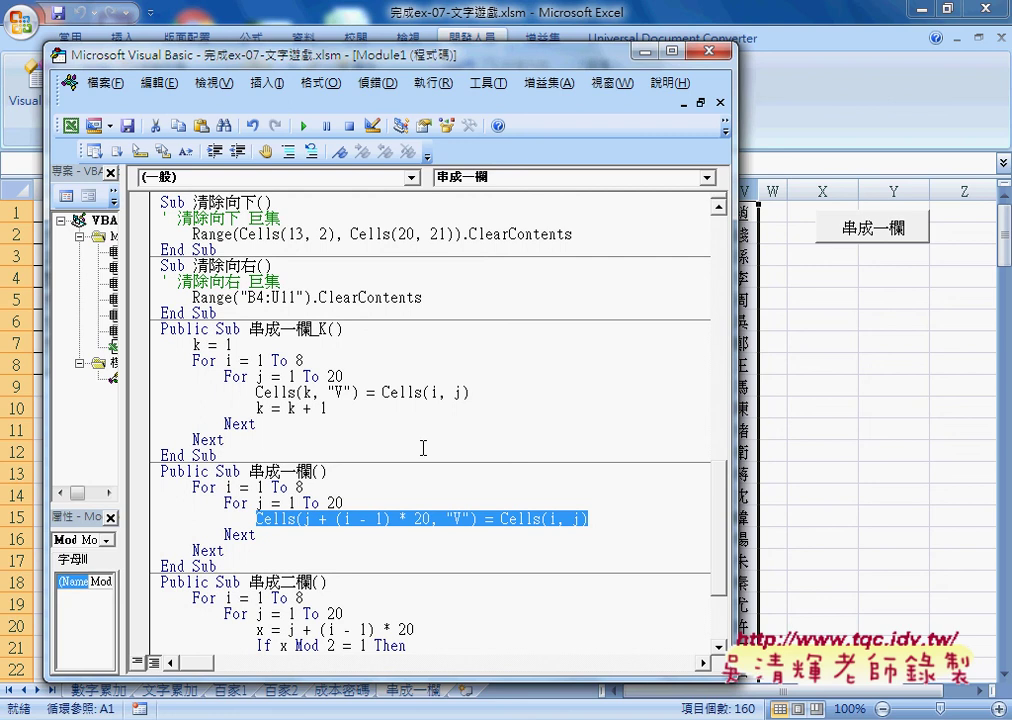
{"action": "left_click", "coordinate": [339, 522]}
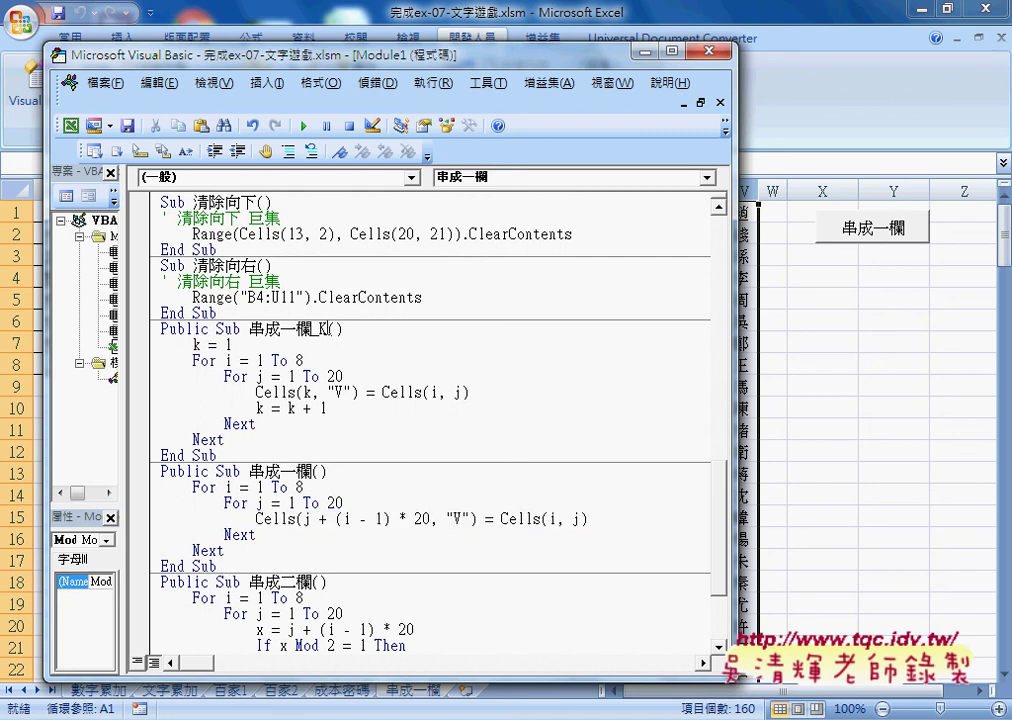
{"action": "left_click_drag", "start_coordinate": [330, 329], "coordinate": [320, 329]}
{"action": "left_click_drag", "start_coordinate": [193, 344], "coordinate": [231, 344]}
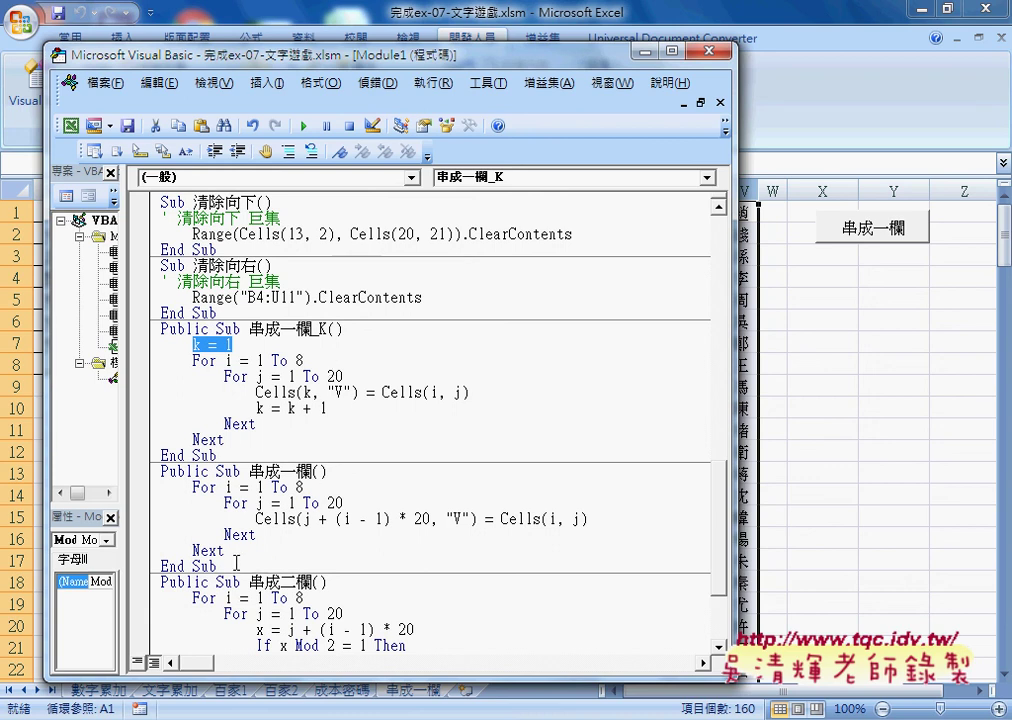
Step: Move from the 串成一欄 macro code to the 'index' Google Docs notes, showing its 串成一欄 listings
{"action": "left_click_drag", "start_coordinate": [218, 566], "coordinate": [161, 472]}
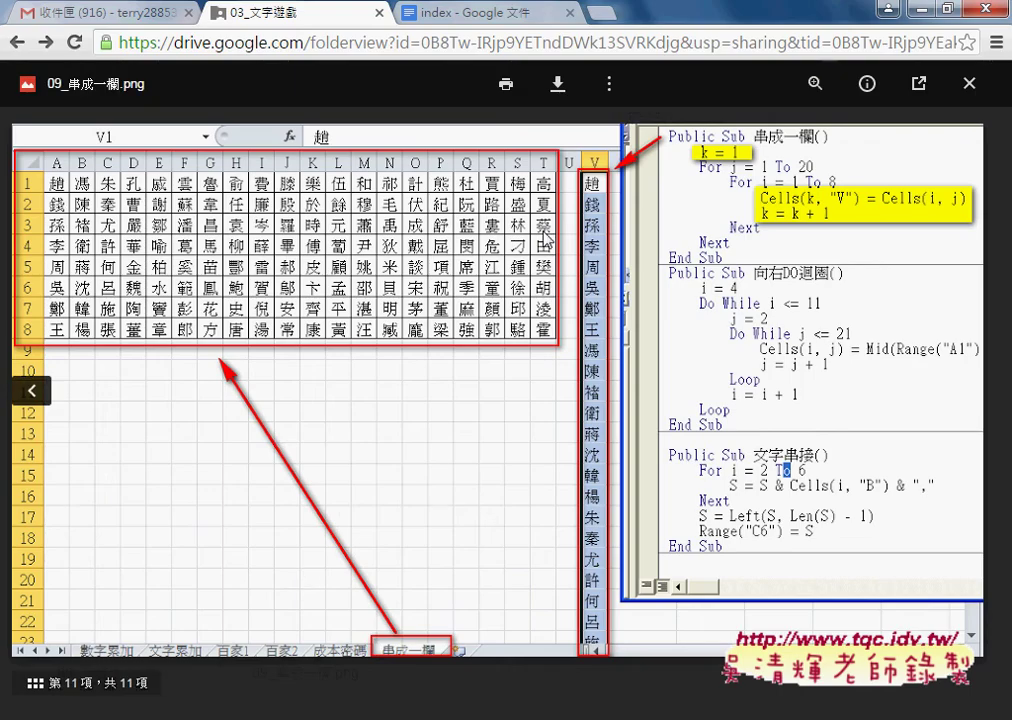
{"action": "left_click", "coordinate": [475, 12]}
{"action": "scroll", "coordinate": [437, 221], "scroll_direction": "down", "scroll_amount": 5}
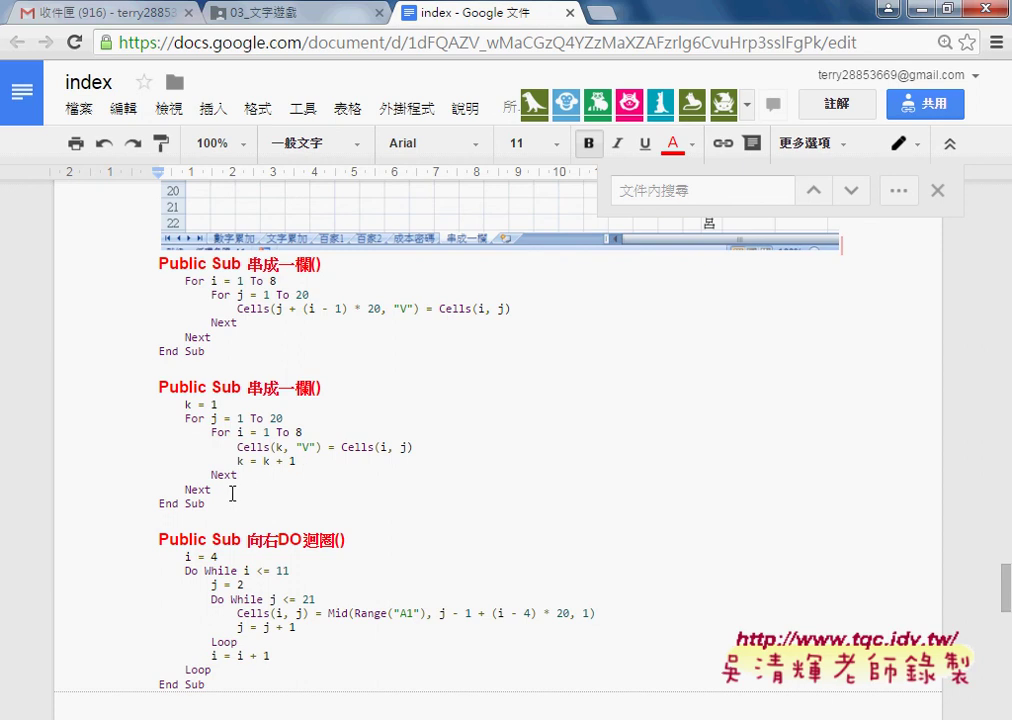
Step: Append _K to the second 串成一欄 heading in the notes so it reads 串成一欄_K()
{"action": "mouse_move", "coordinate": [210, 503]}
{"action": "left_mouse_down"}
{"action": "mouse_move", "coordinate": [184, 487]}
{"action": "mouse_move", "coordinate": [152, 389]}
{"action": "left_mouse_up"}
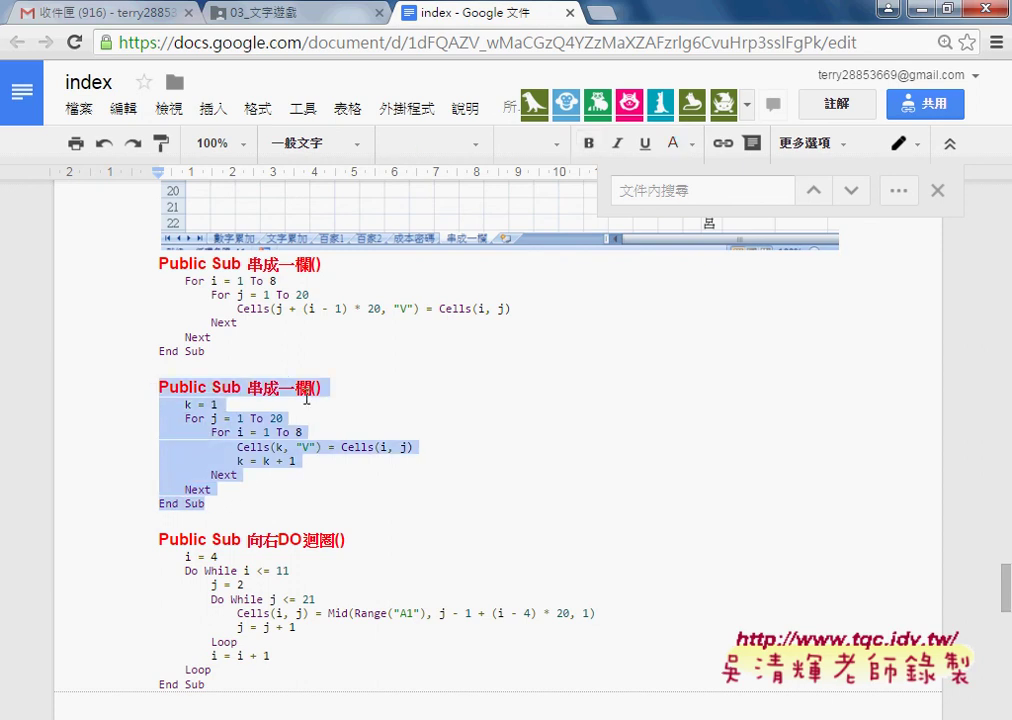
{"action": "left_click", "coordinate": [318, 388]}
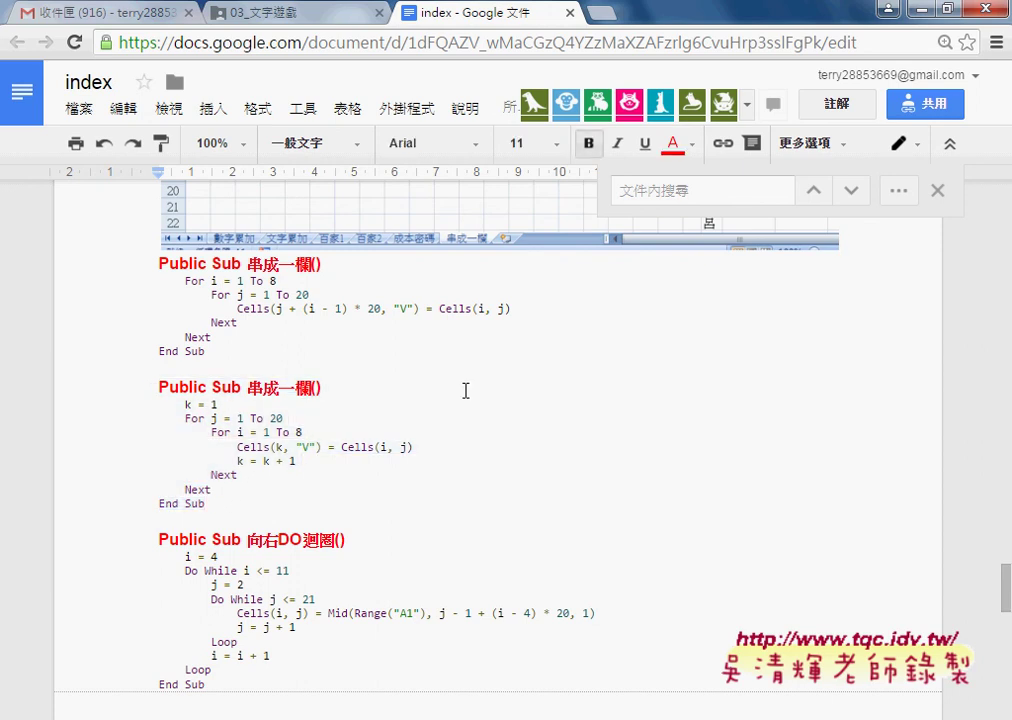
{"action": "type", "text": "_K"}
{"action": "left_click", "coordinate": [479, 425]}
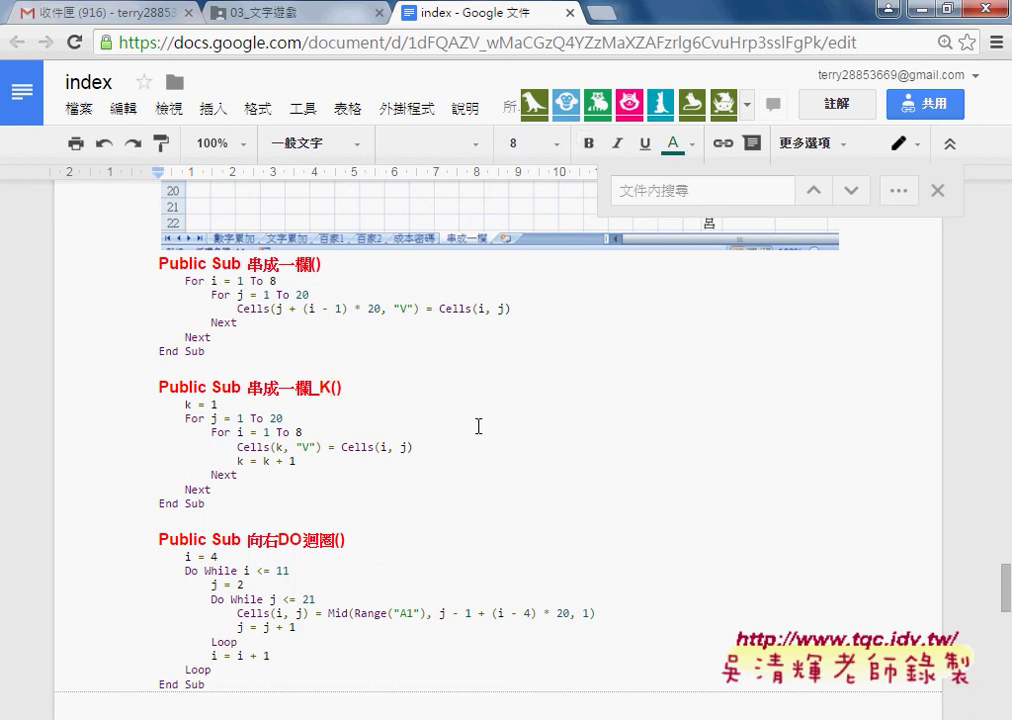